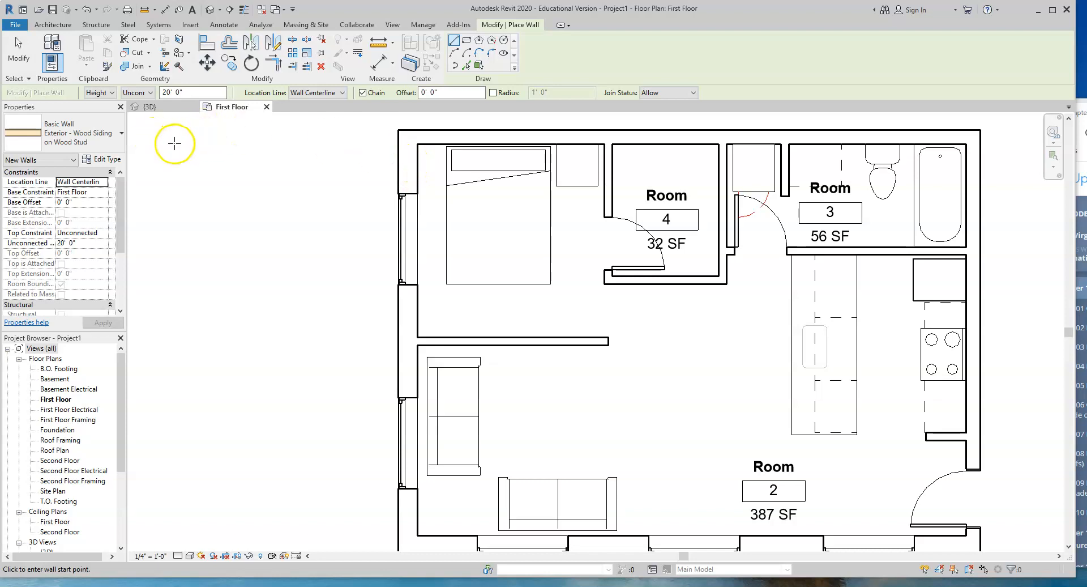
# Step: Choose the Exterior - Wood Siding on Wood Stud wall type and open its type properties, with the preview hidden
pyautogui.click(116, 143)
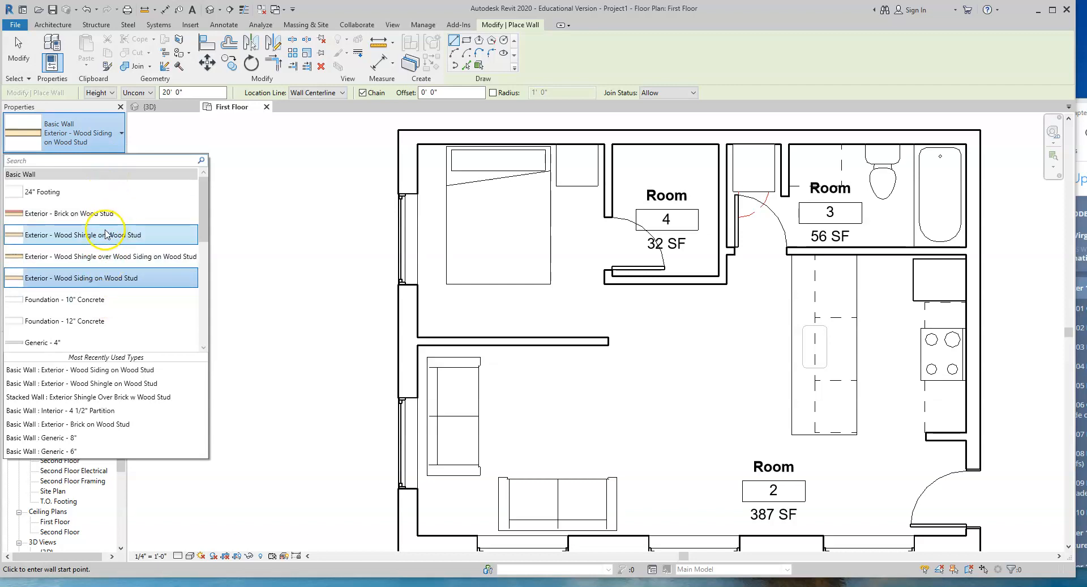
pyautogui.click(90, 281)
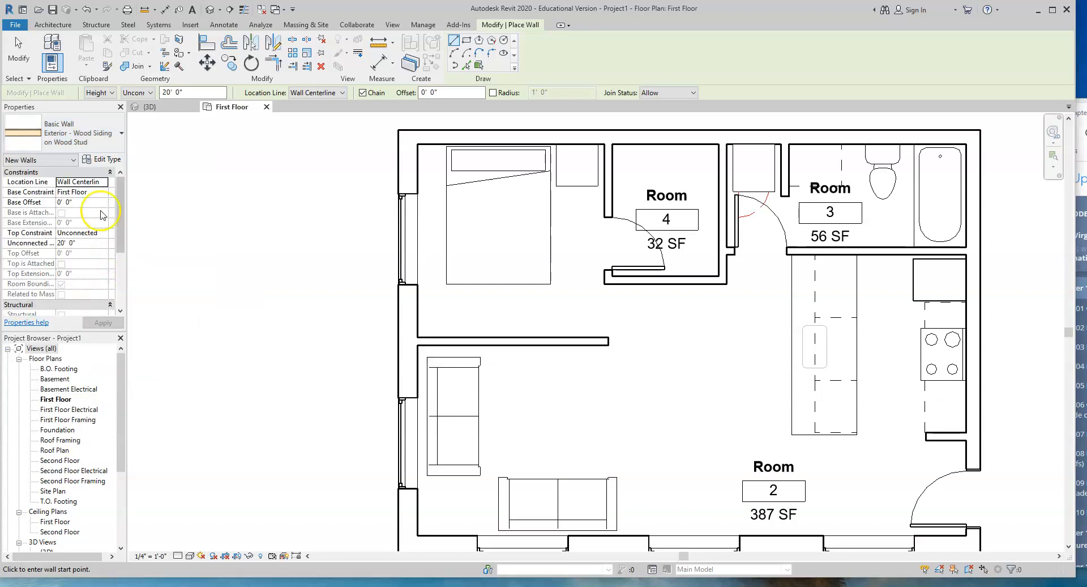
pyautogui.click(102, 159)
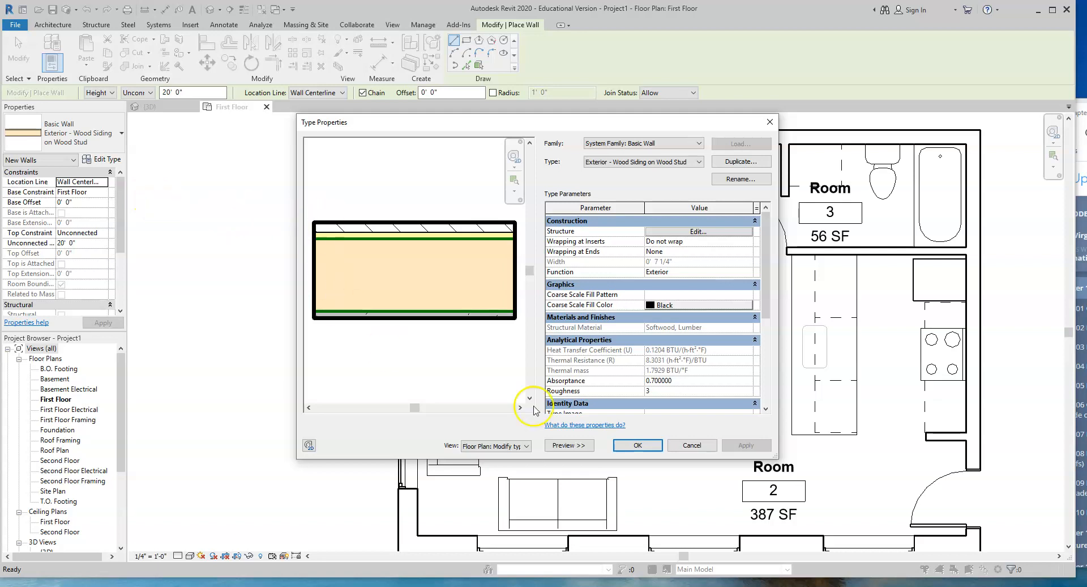
pyautogui.click(569, 445)
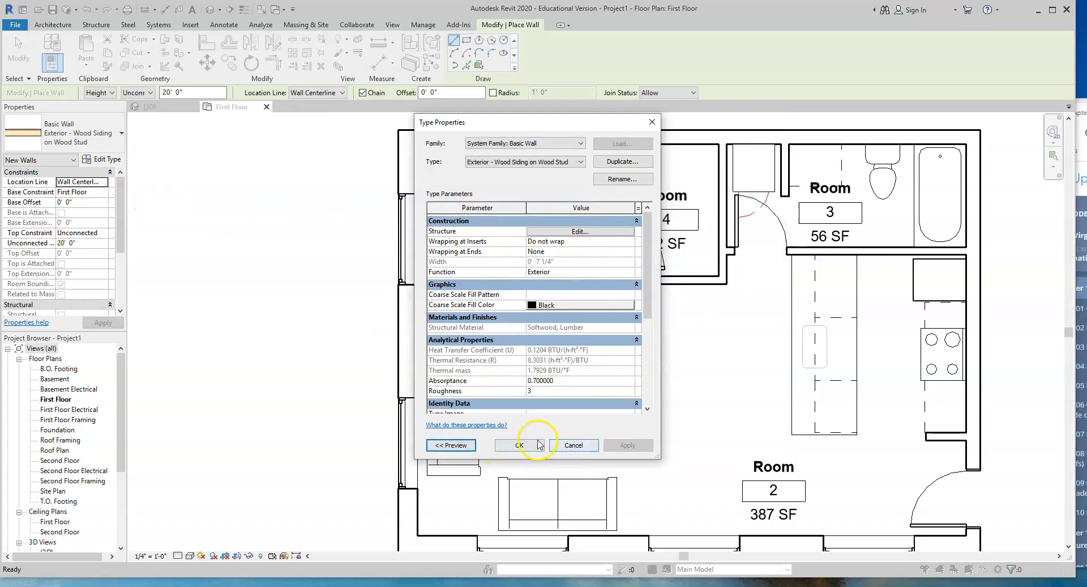
pyautogui.click(473, 446)
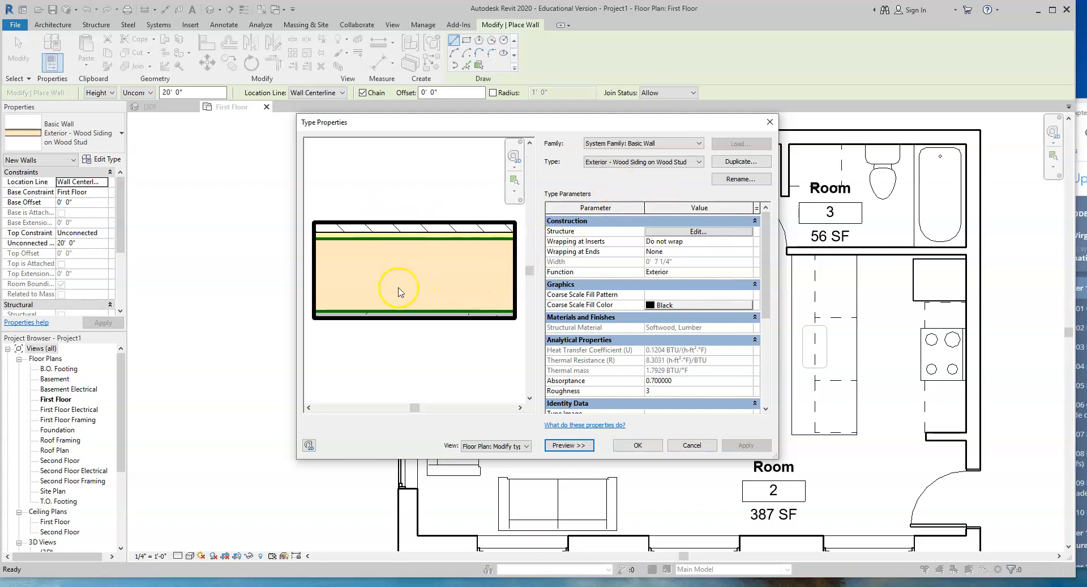
pyautogui.click(570, 445)
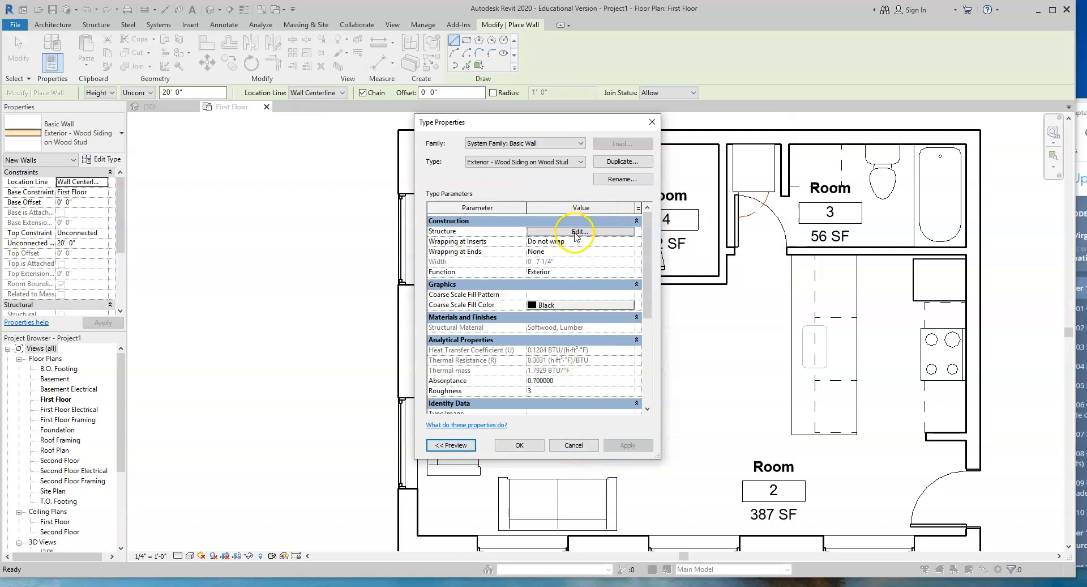
# Step: Duplicate the wall type under the name Exterior - Stucco on Wood Stud
pyautogui.click(631, 164)
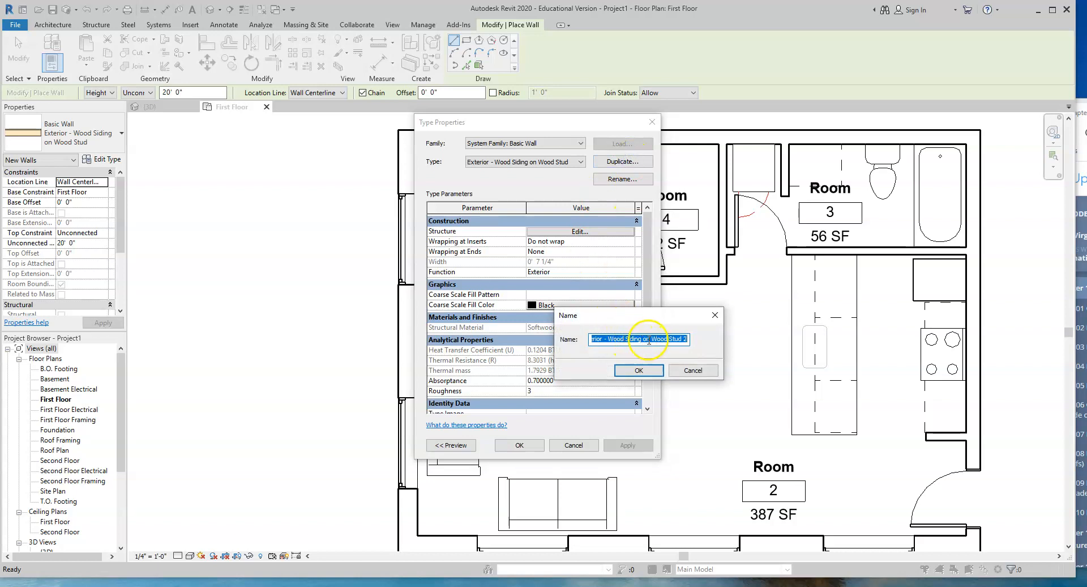
pyautogui.click(610, 340)
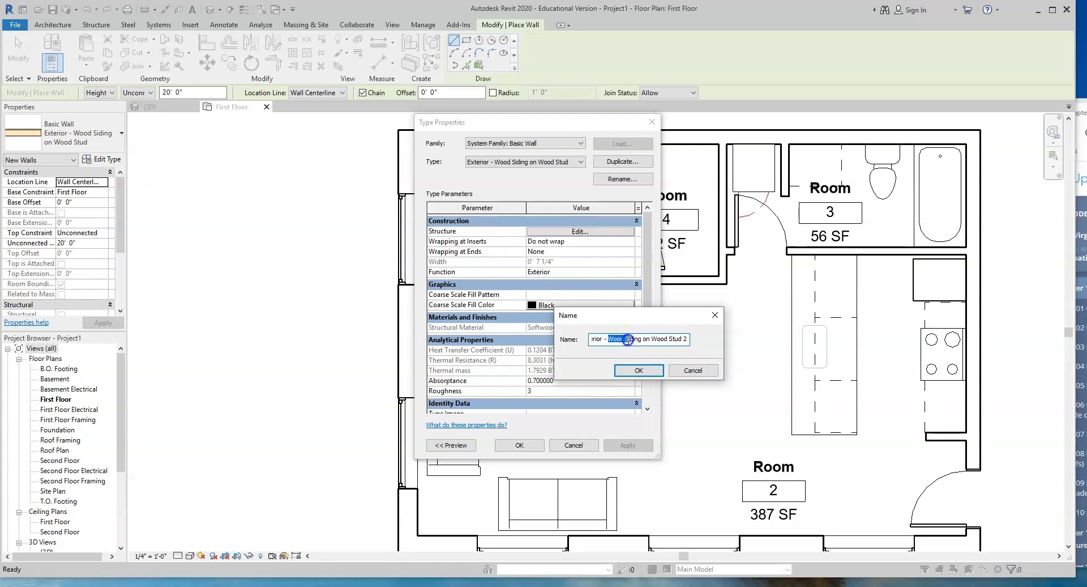
pyautogui.moveTo(646, 341); pyautogui.dragTo(647, 341)
pyautogui.write('S')
pyautogui.click(639, 370)
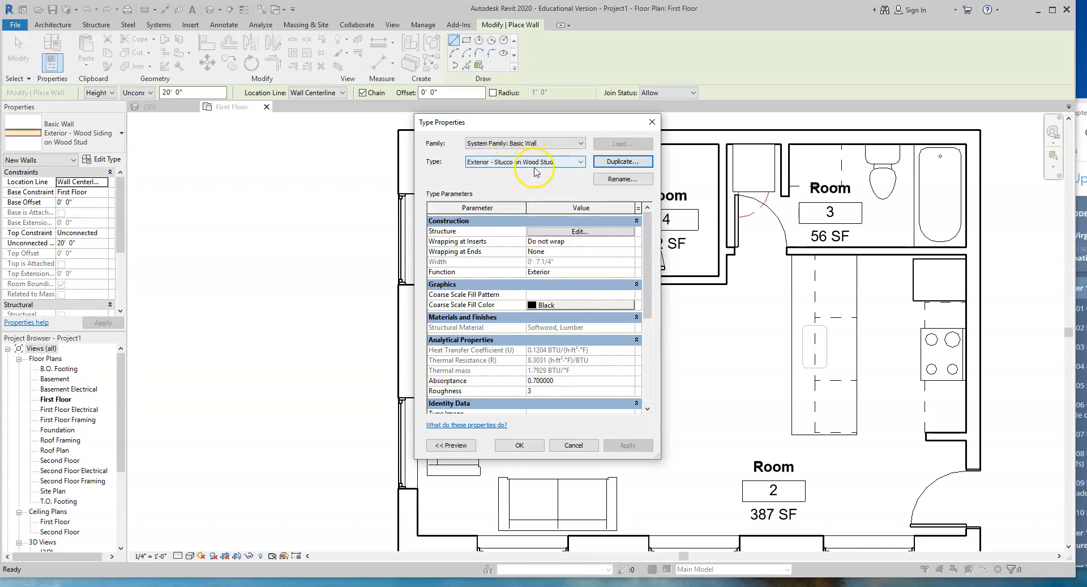
# Step: Open the new type's layer structure with its preview shown, and browse materials for the exterior Finish 1 [4] layer
pyautogui.click(572, 232)
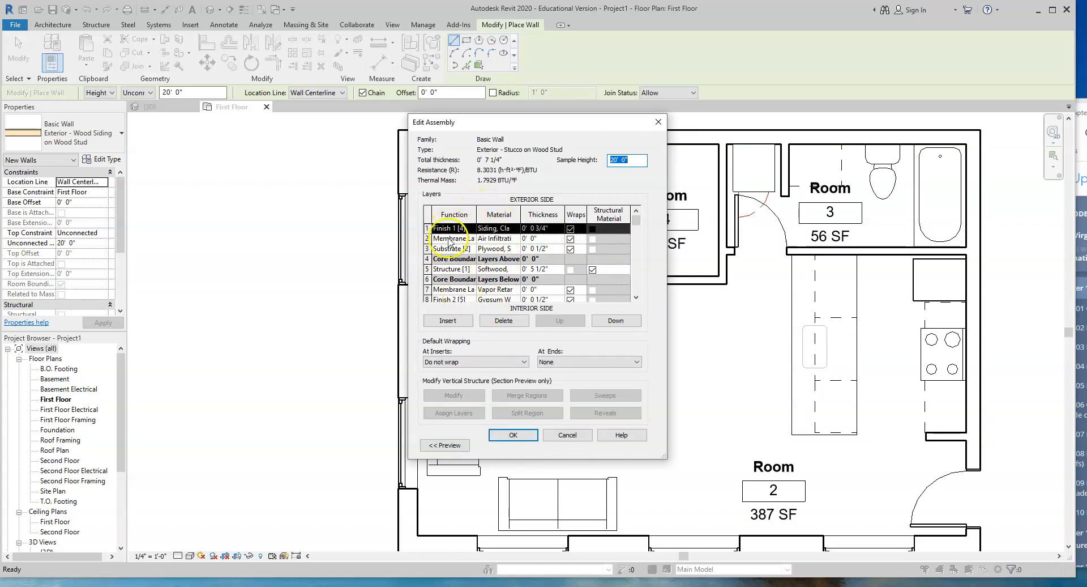
pyautogui.click(446, 445)
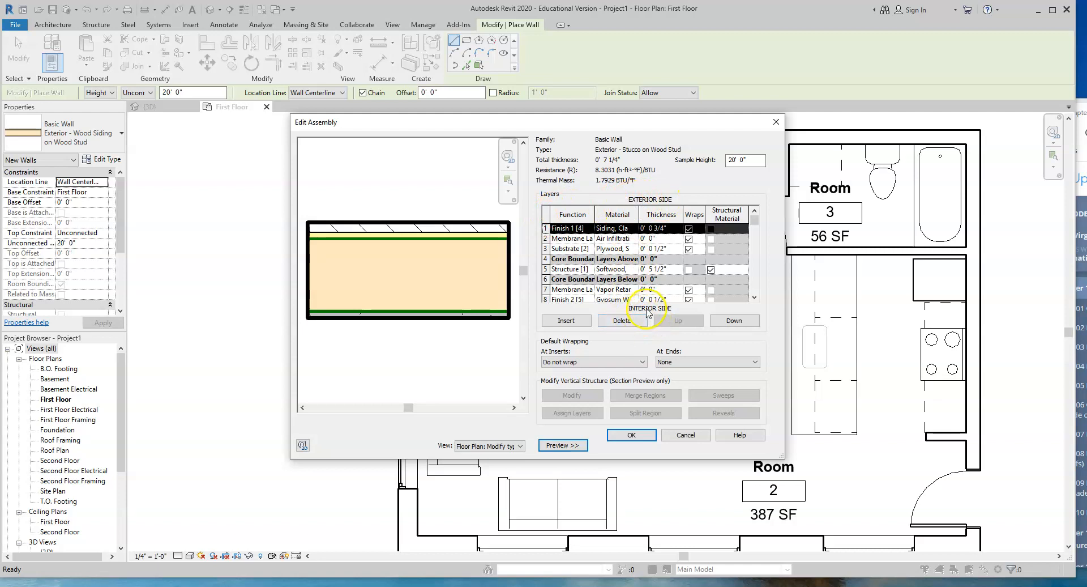
pyautogui.click(620, 228)
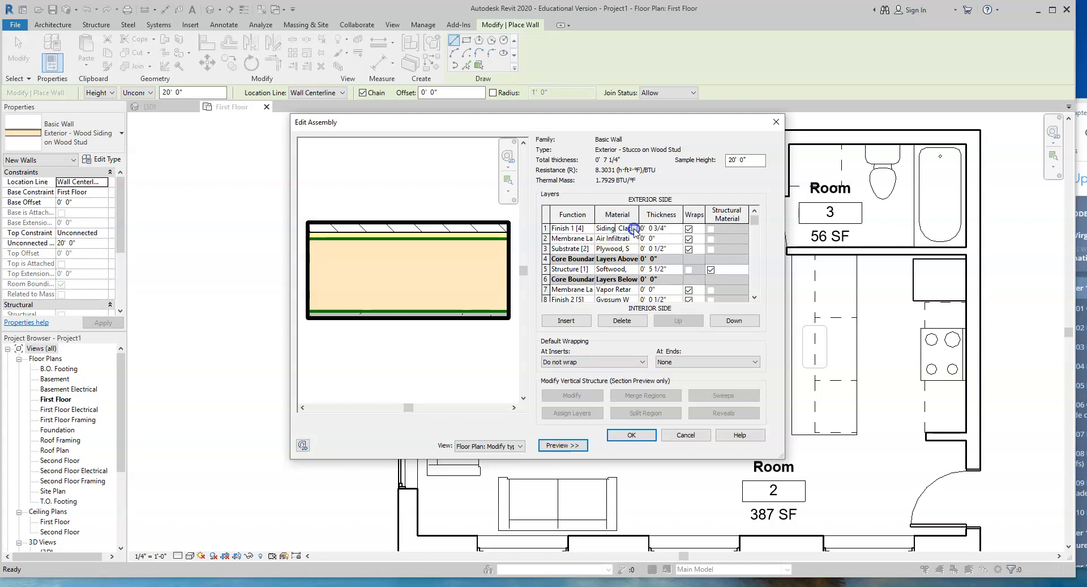
pyautogui.click(635, 228)
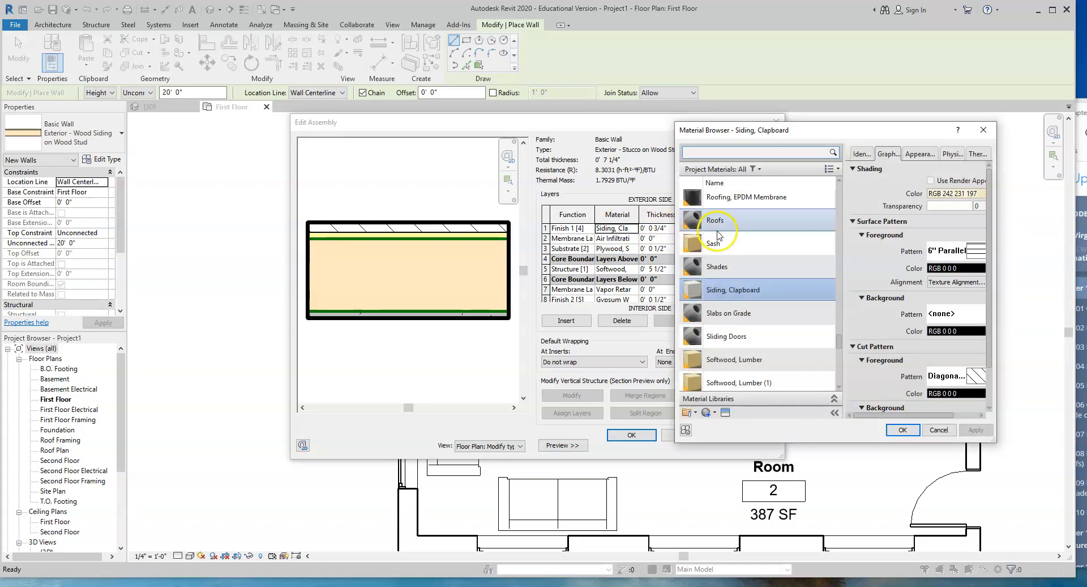
pyautogui.scroll(-5, 763, 236)
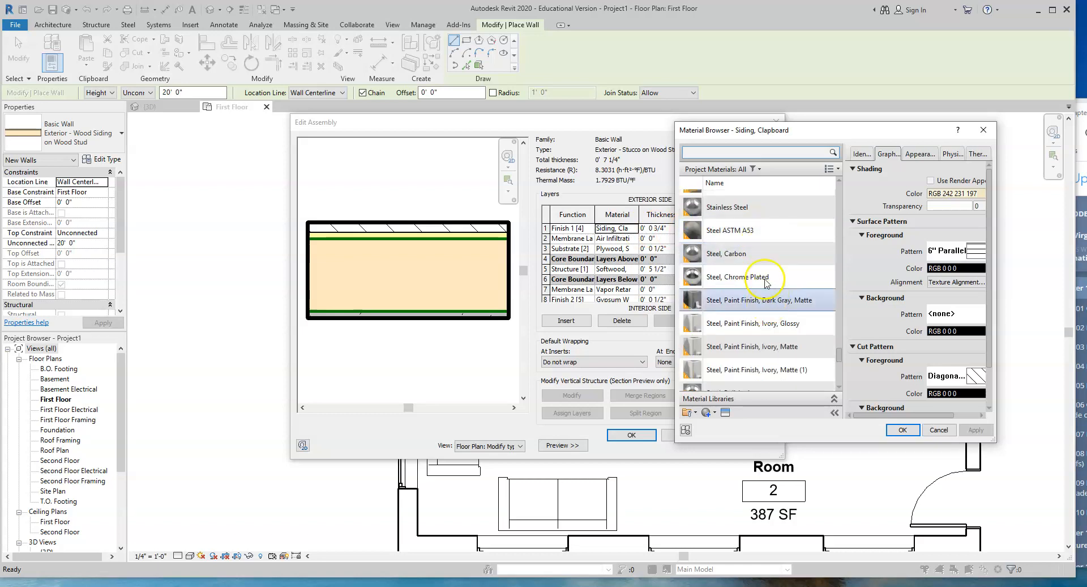
pyautogui.scroll(1, 760, 289)
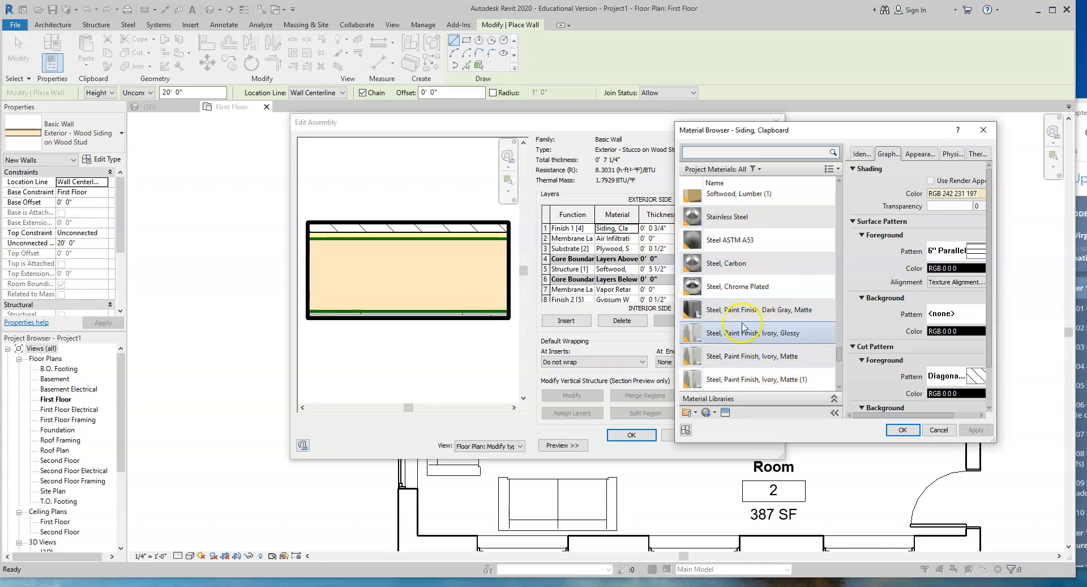
# Step: Create a new project material and rename it Stucco
pyautogui.click(713, 413)
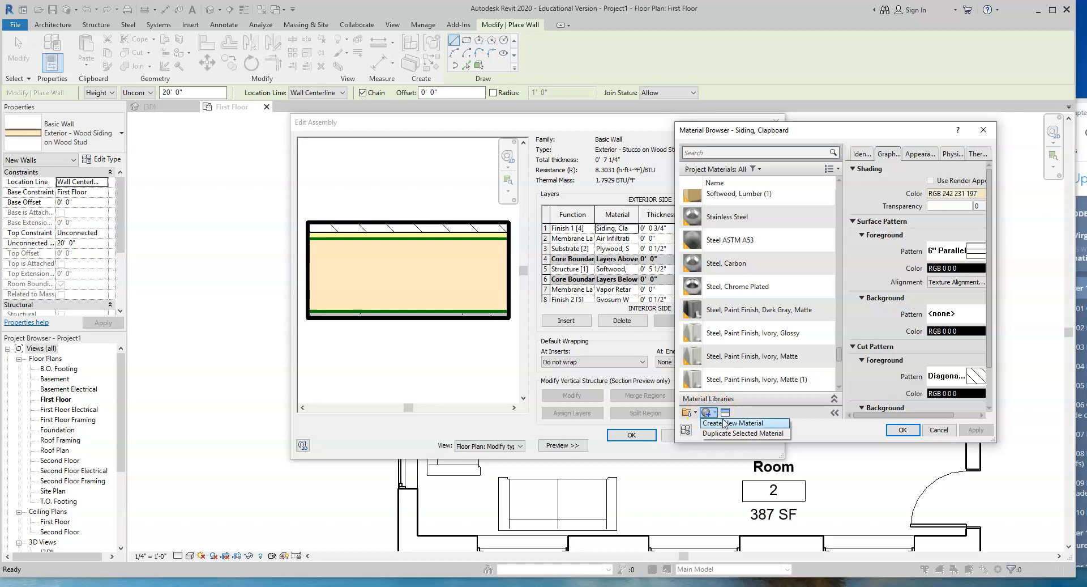
pyautogui.click(726, 424)
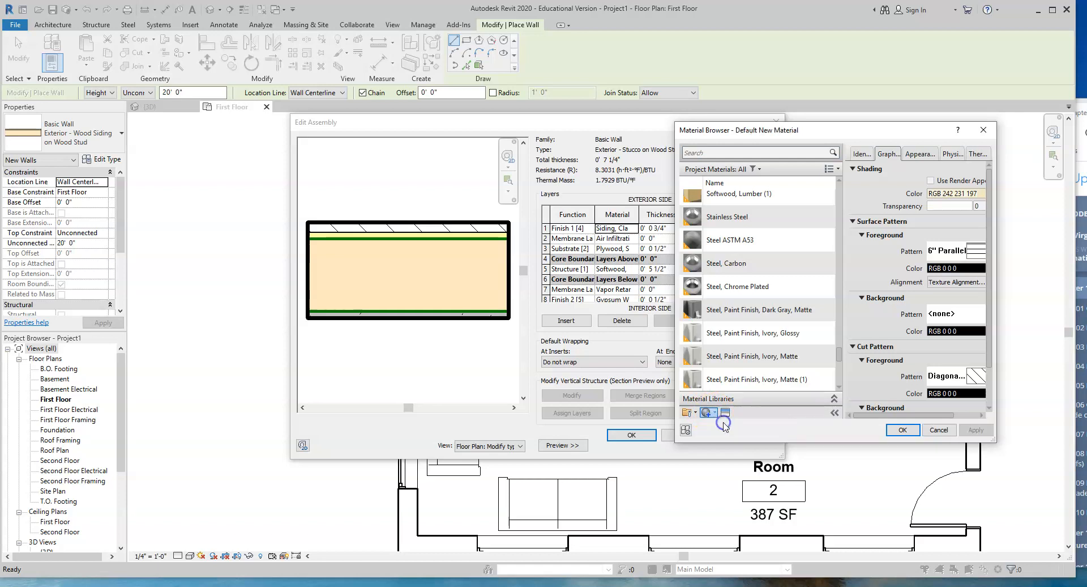
pyautogui.click(753, 292)
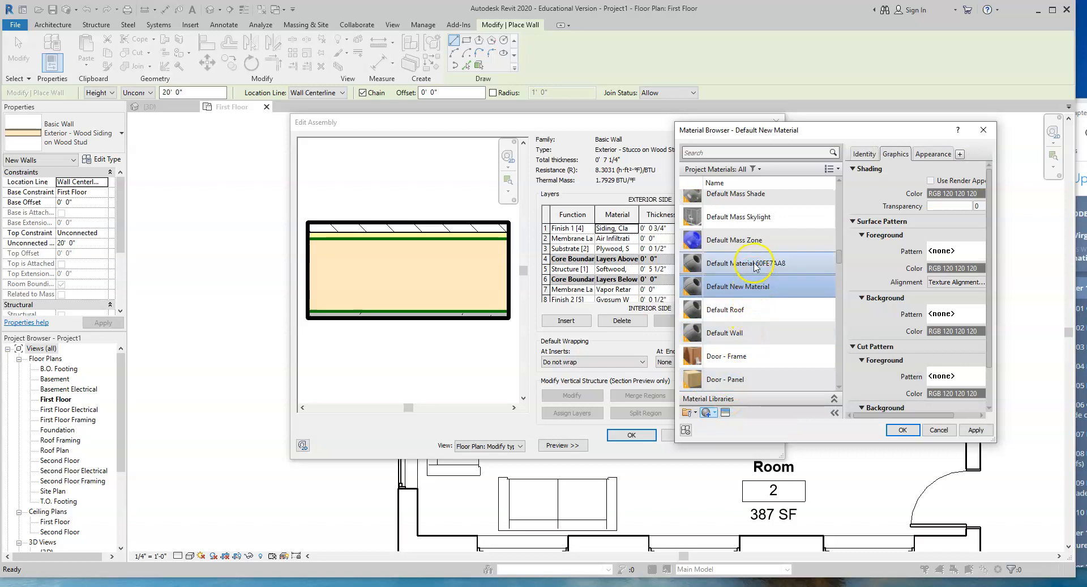
pyautogui.rightClick(733, 290)
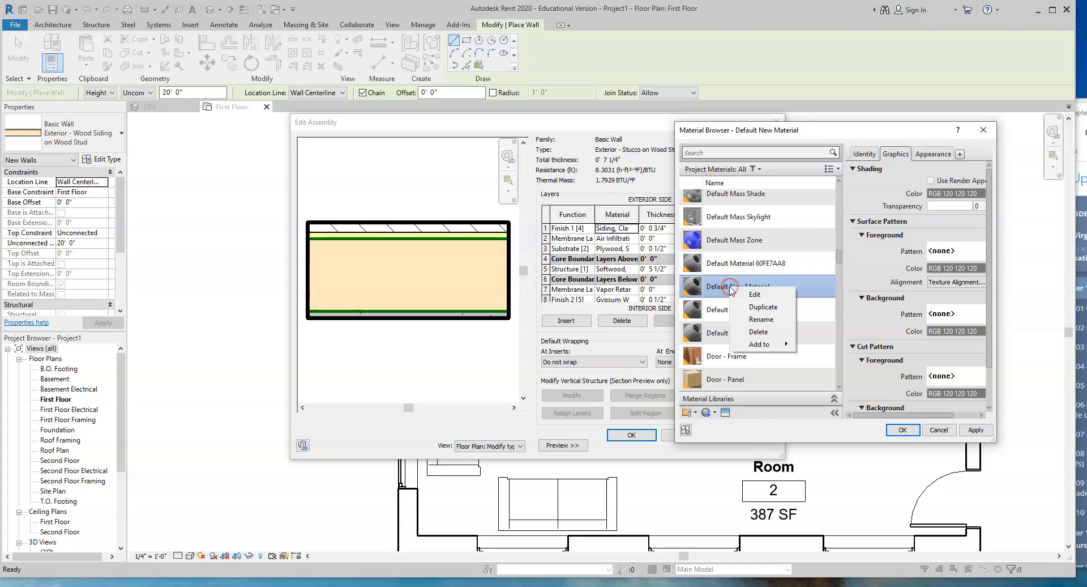
pyautogui.click(765, 318)
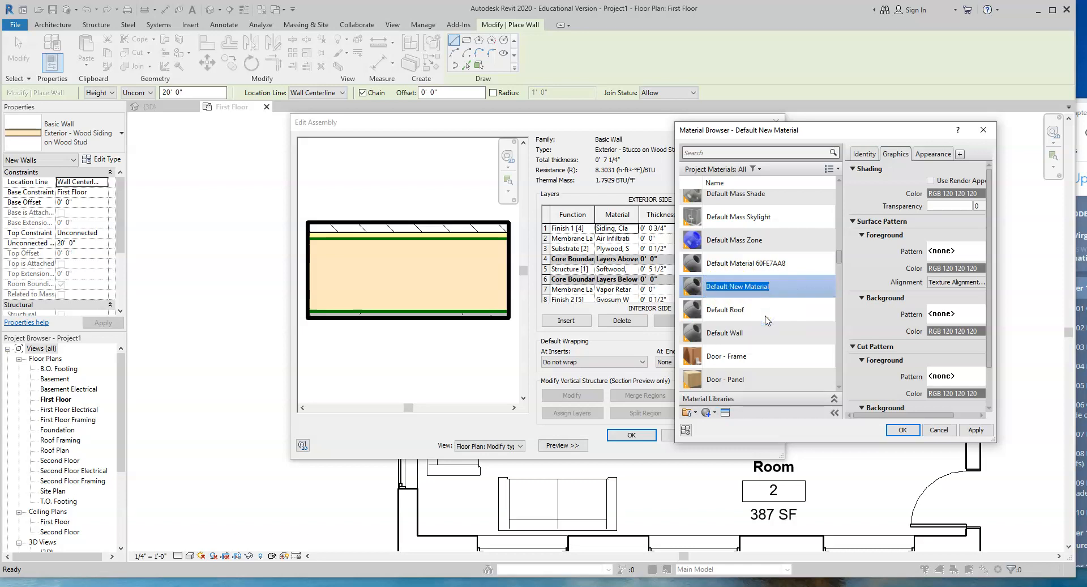
pyautogui.write('Stucco')
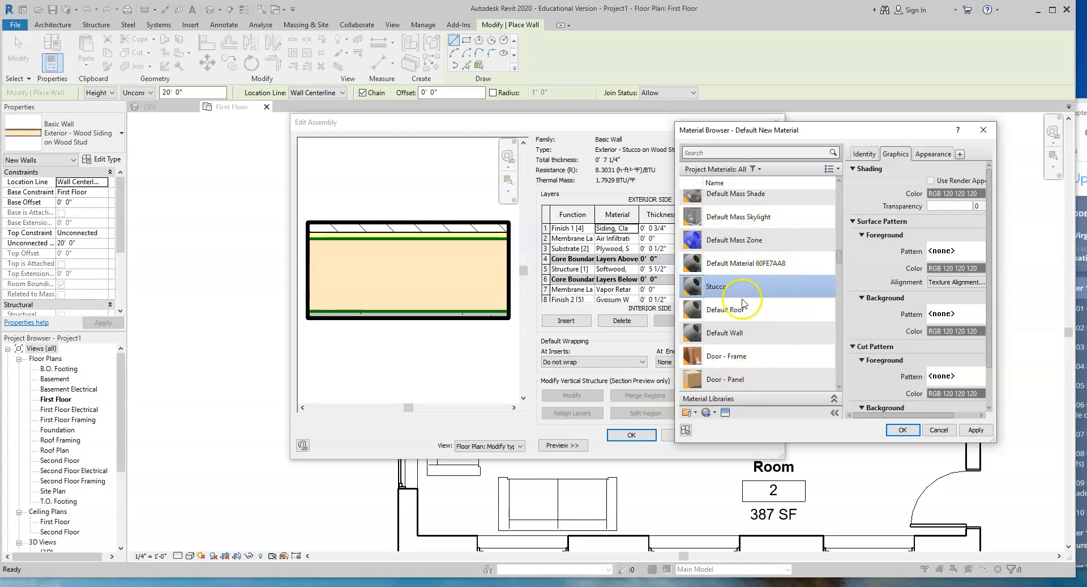
pyautogui.click(770, 288)
pyautogui.click(735, 284)
# Step: Show the Stucco material's appearance settings and search the Asset Browser for "stucc"
pyautogui.click(933, 154)
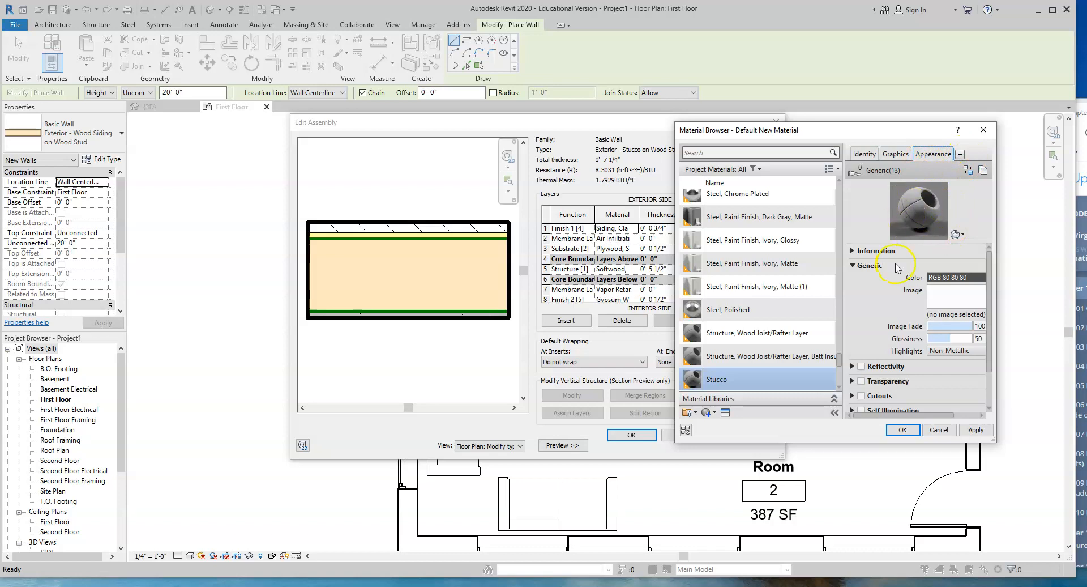
pyautogui.click(726, 414)
pyautogui.moveTo(862, 128); pyautogui.dragTo(503, 137)
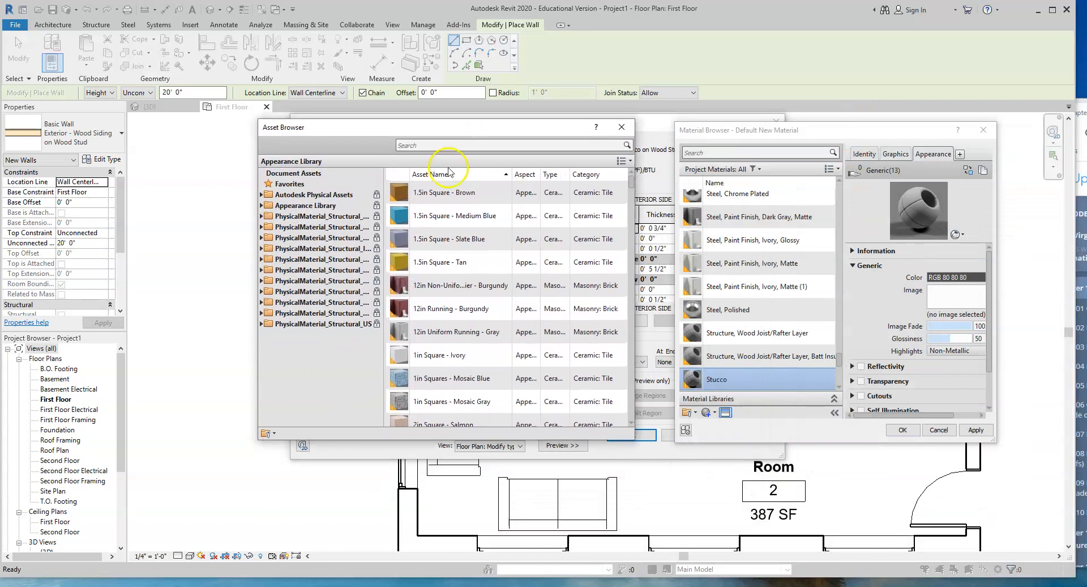
pyautogui.click(418, 145)
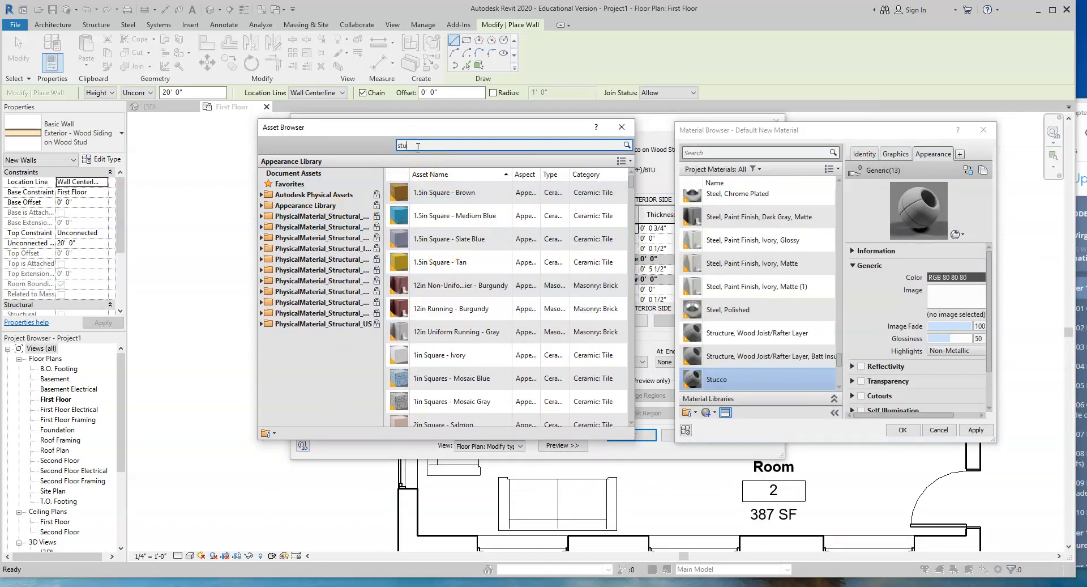
pyautogui.press('Return')
pyautogui.click(452, 153)
pyautogui.write('v')
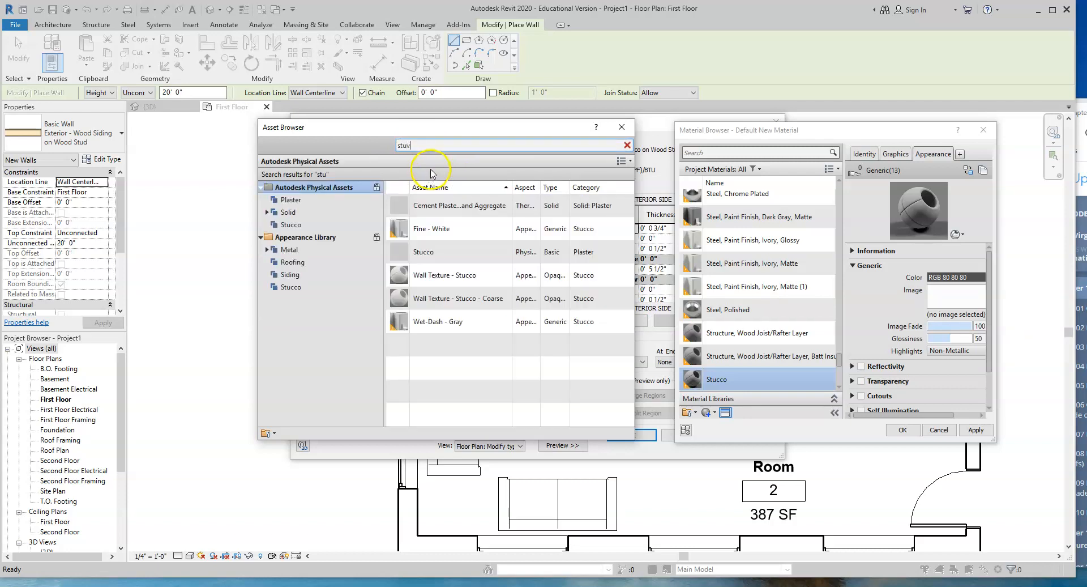
pyautogui.press('Return')
# Step: Replace the Stucco material's appearance with the Wall Texture - Stucco asset
pyautogui.click(430, 216)
pyautogui.click(426, 229)
pyautogui.click(425, 252)
pyautogui.click(427, 208)
pyautogui.click(425, 234)
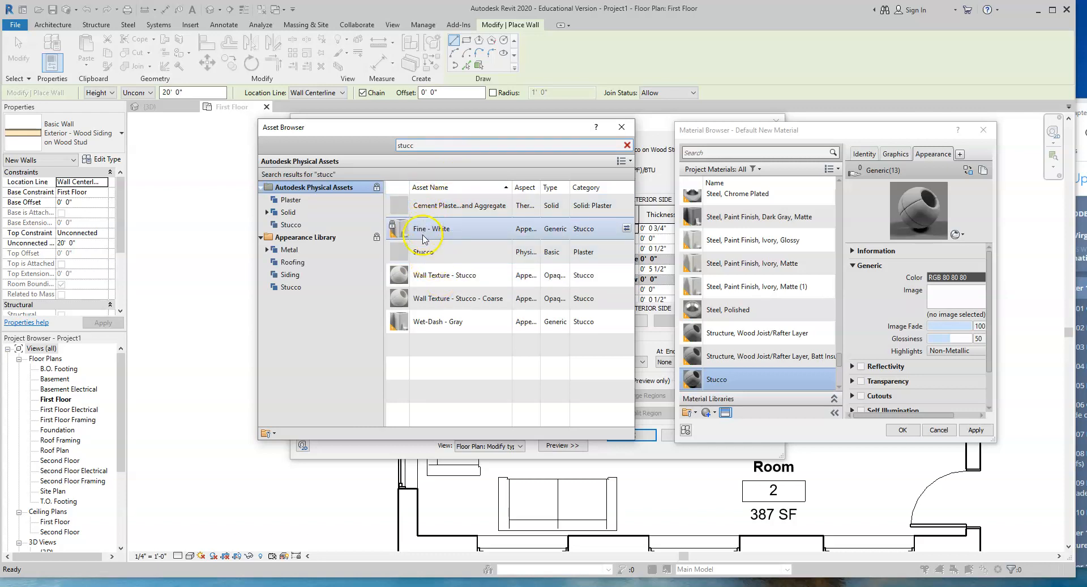
pyautogui.click(436, 278)
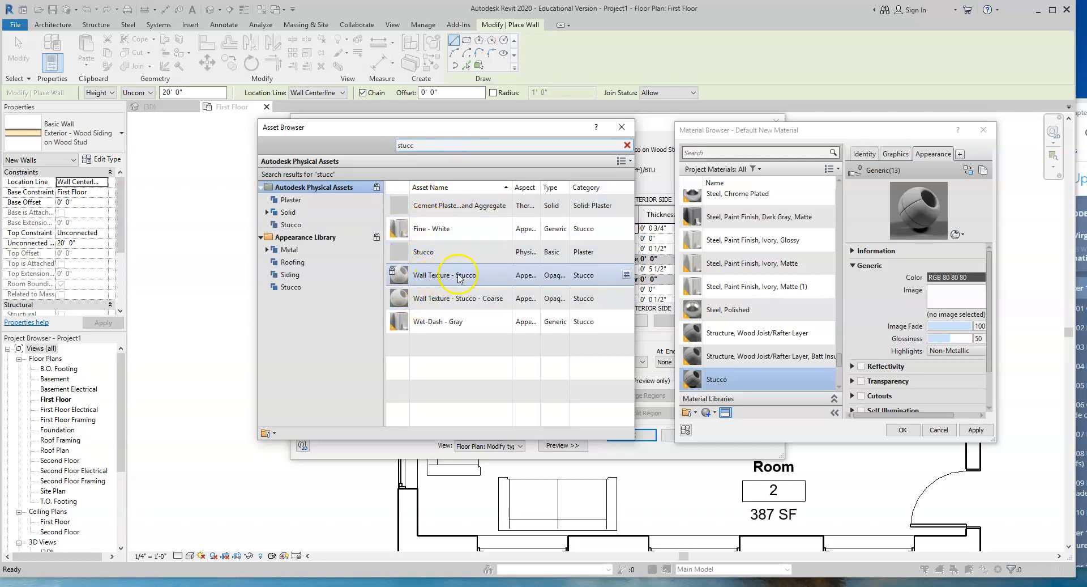
pyautogui.click(484, 298)
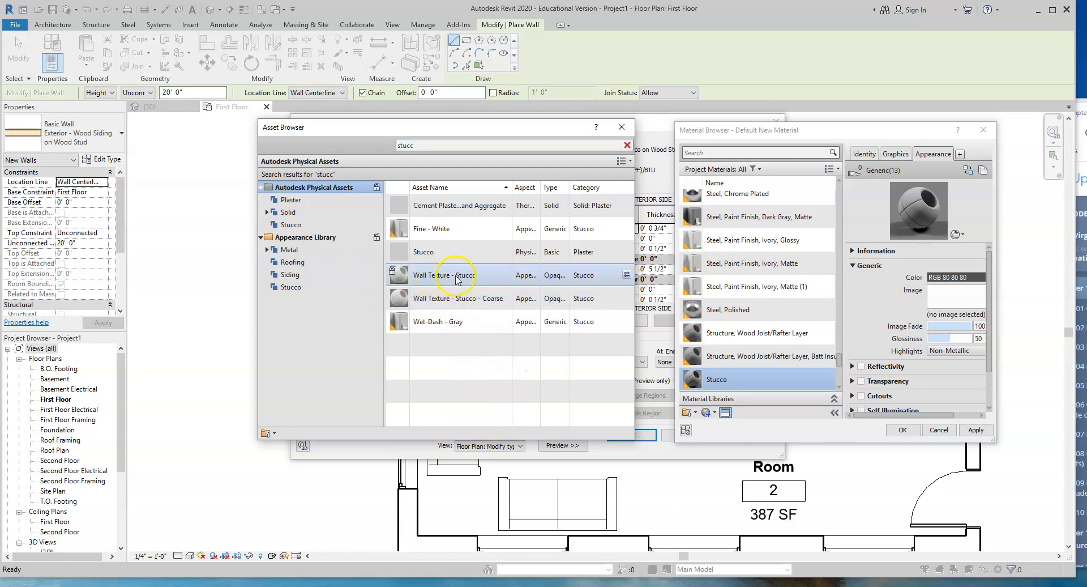
pyautogui.click(627, 275)
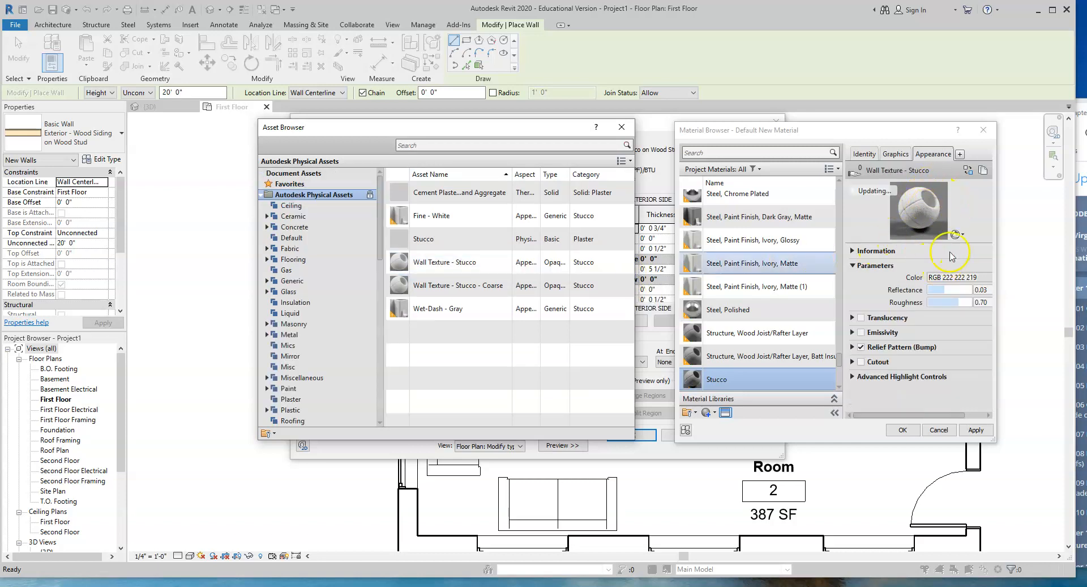
# Step: Set the stucco appearance color to a tan of RGB 169-156-114
pyautogui.click(981, 278)
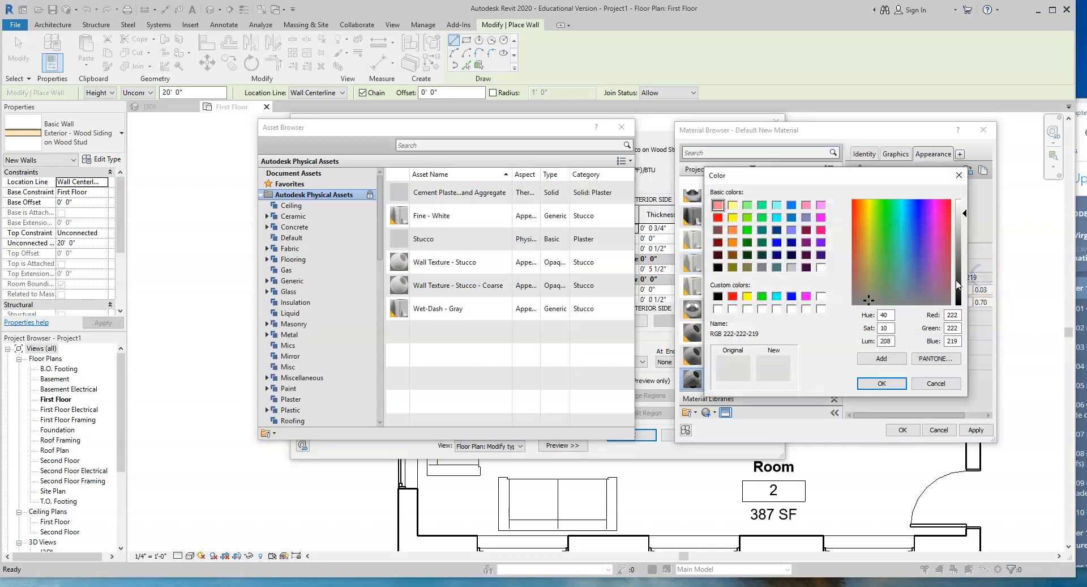
pyautogui.click(869, 283)
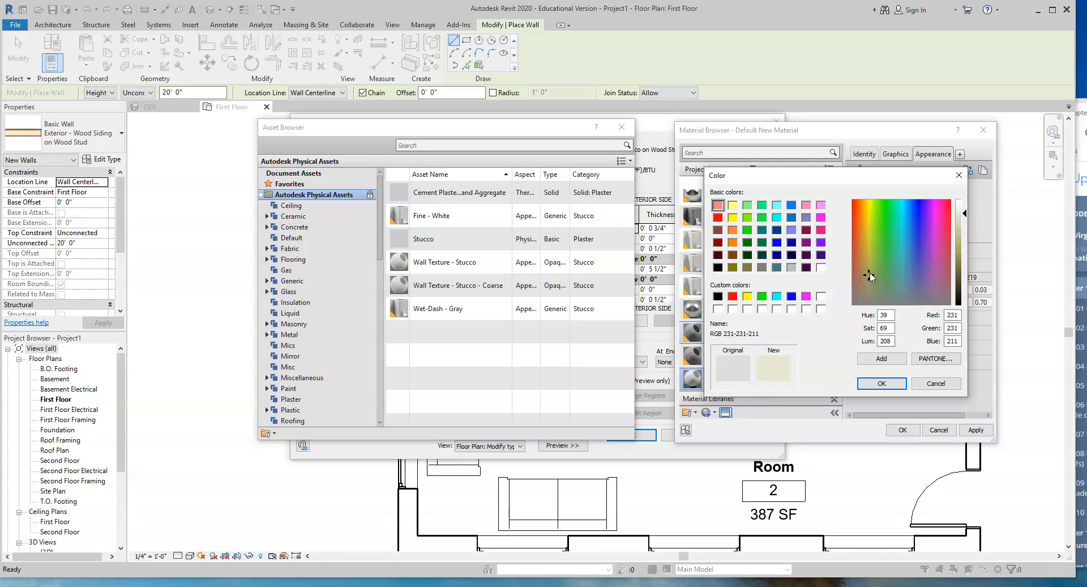
pyautogui.moveTo(870, 272); pyautogui.dragTo(870, 270)
pyautogui.click(931, 296)
pyautogui.click(959, 245)
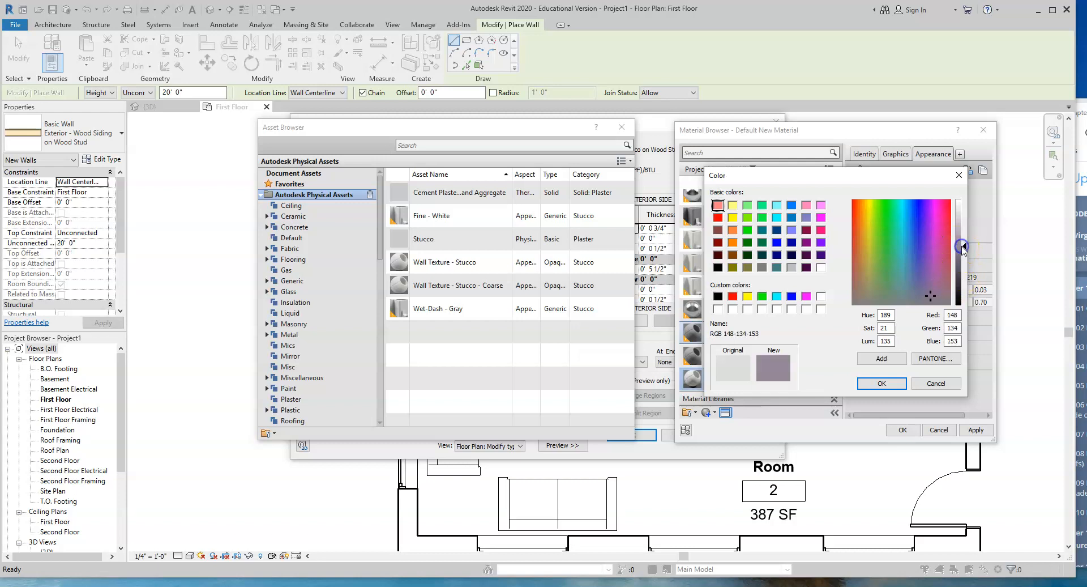
pyautogui.moveTo(963, 260)
pyautogui.mouseDown()
pyautogui.moveTo(964, 237)
pyautogui.moveTo(964, 247)
pyautogui.mouseUp()
pyautogui.moveTo(875, 291); pyautogui.dragTo(866, 278)
pyautogui.click(874, 384)
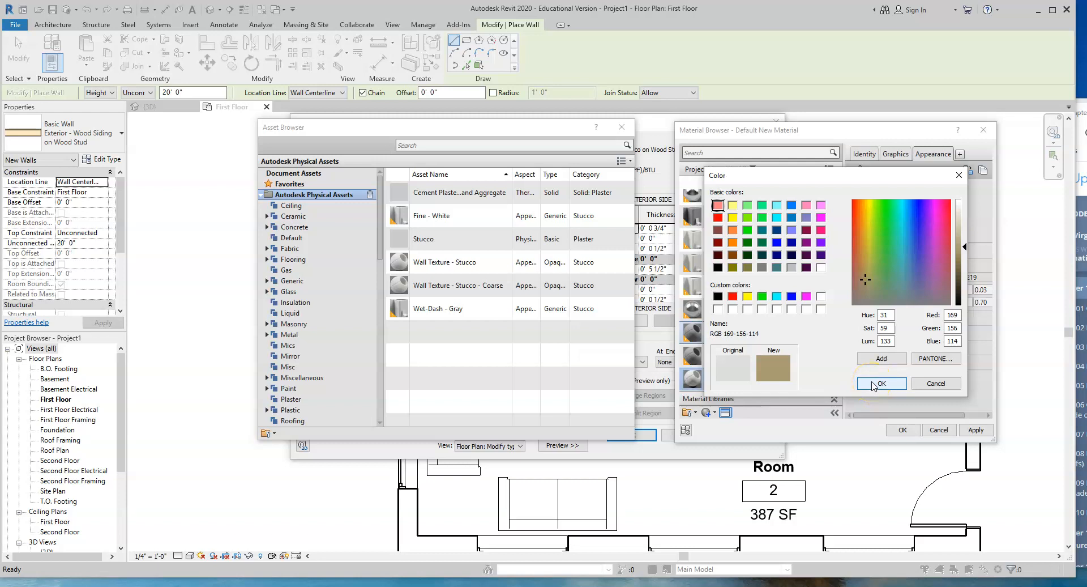
pyautogui.click(873, 384)
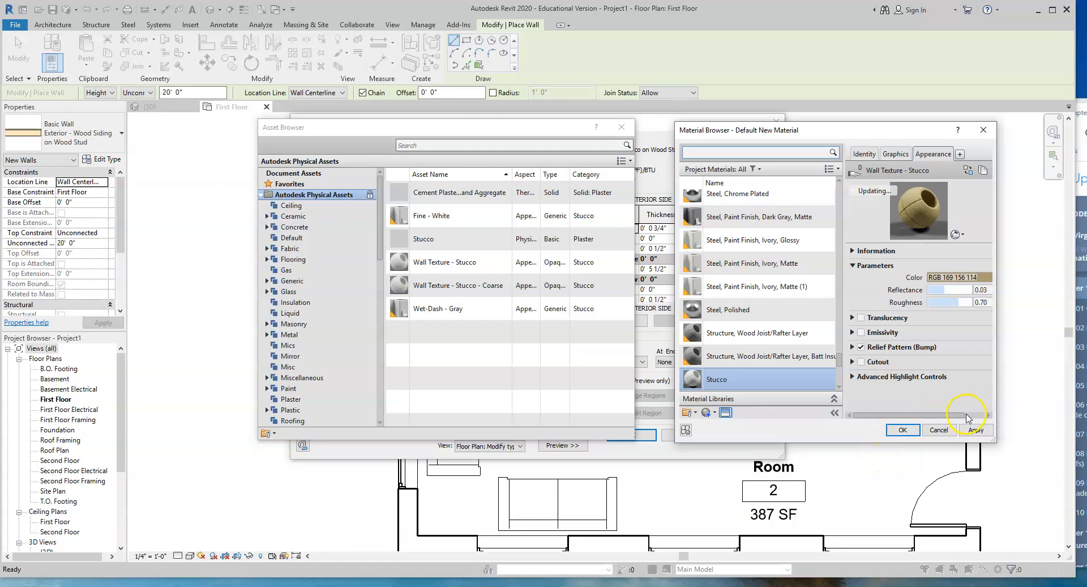
# Step: Apply the material changes and close the Asset Browser
pyautogui.click(976, 432)
pyautogui.moveTo(824, 139)
pyautogui.mouseDown()
pyautogui.moveTo(885, 145)
pyautogui.moveTo(958, 280)
pyautogui.moveTo(897, 322)
pyautogui.moveTo(865, 329)
pyautogui.moveTo(819, 318)
pyautogui.moveTo(826, 123)
pyautogui.mouseUp()
pyautogui.click(621, 127)
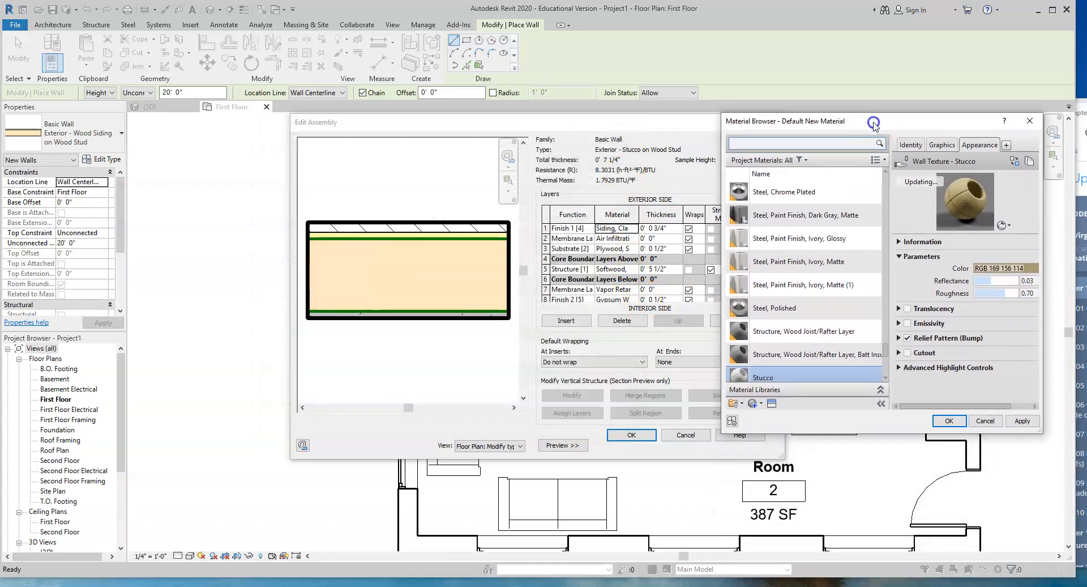
# Step: Apply the material edits and assign Stucco to the exterior Finish 1 [4] layer
pyautogui.click(1020, 416)
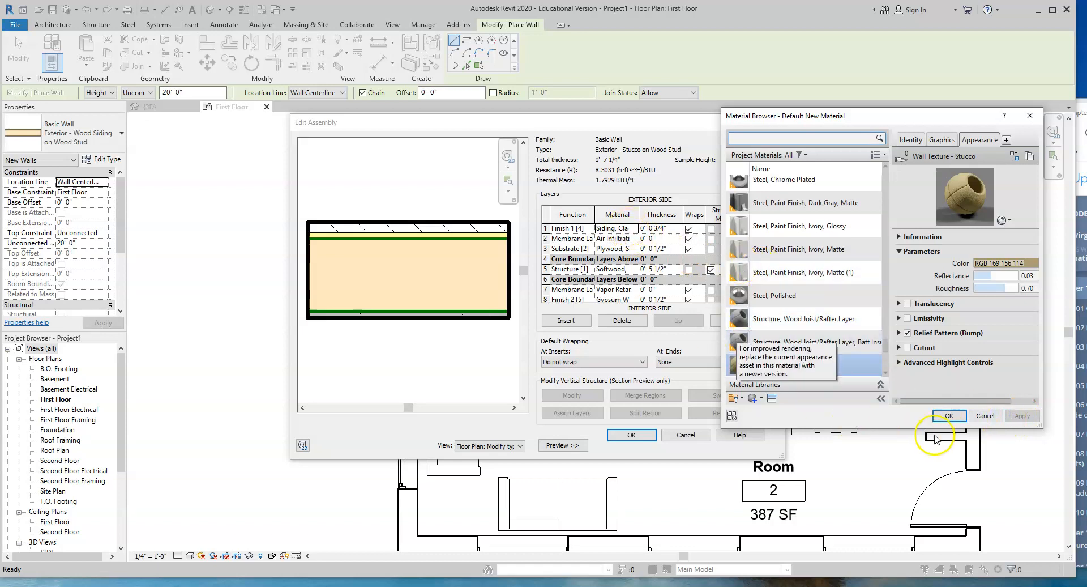
pyautogui.click(801, 364)
pyautogui.doubleClick(802, 362)
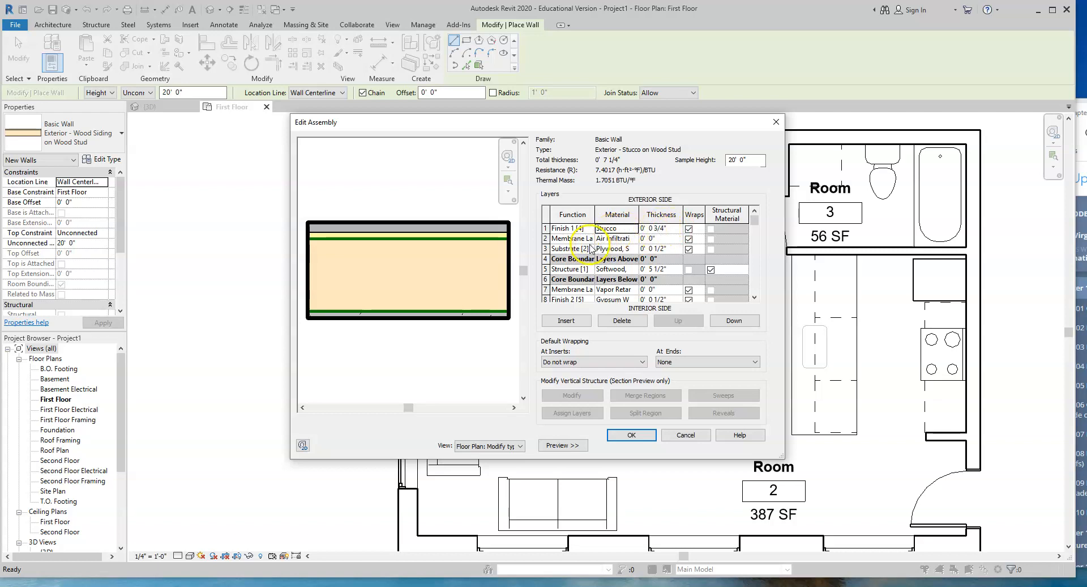
pyautogui.click(613, 228)
# Step: Insert a Structure [1] layer directly beneath the Stucco finish and assign it the Steel ASTM A53 material
pyautogui.click(582, 238)
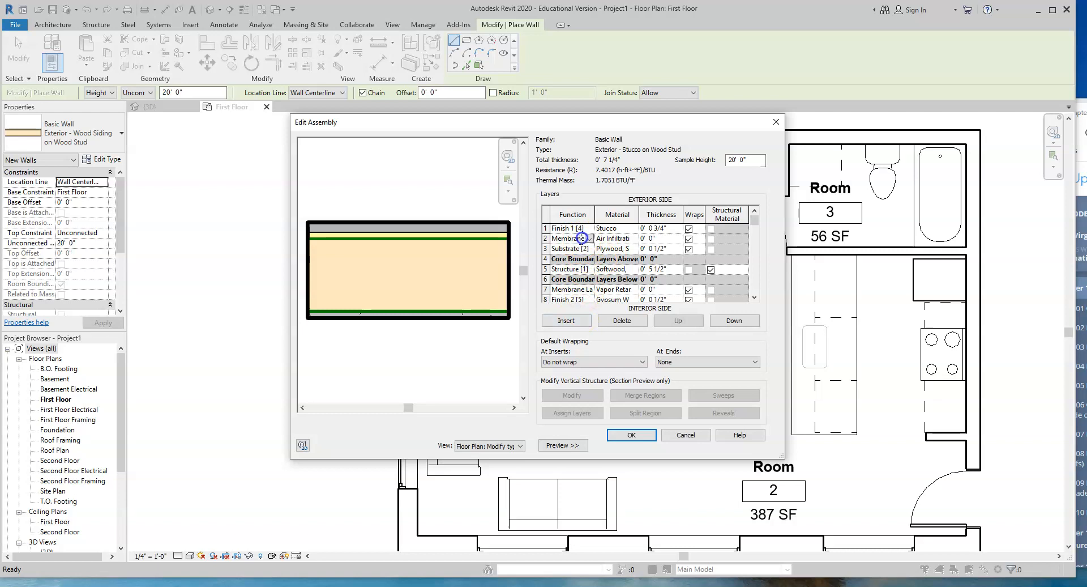
pyautogui.click(566, 321)
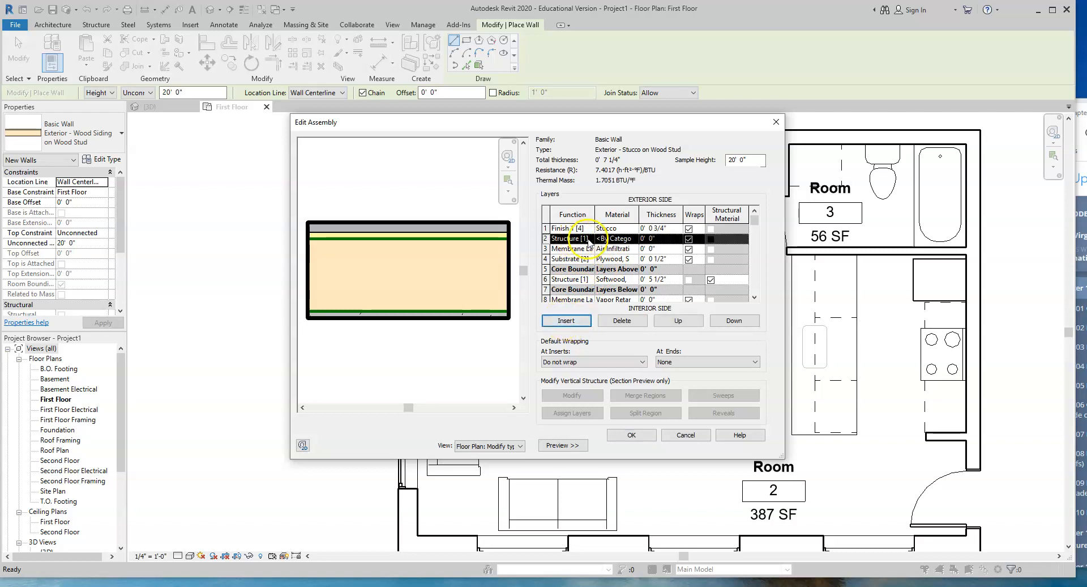
pyautogui.click(631, 241)
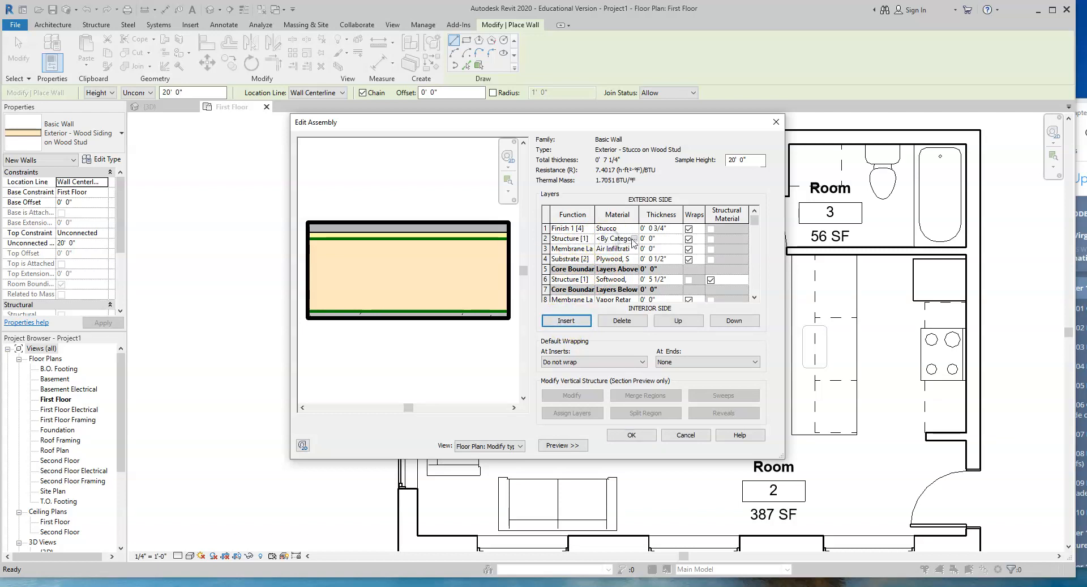
pyautogui.click(634, 239)
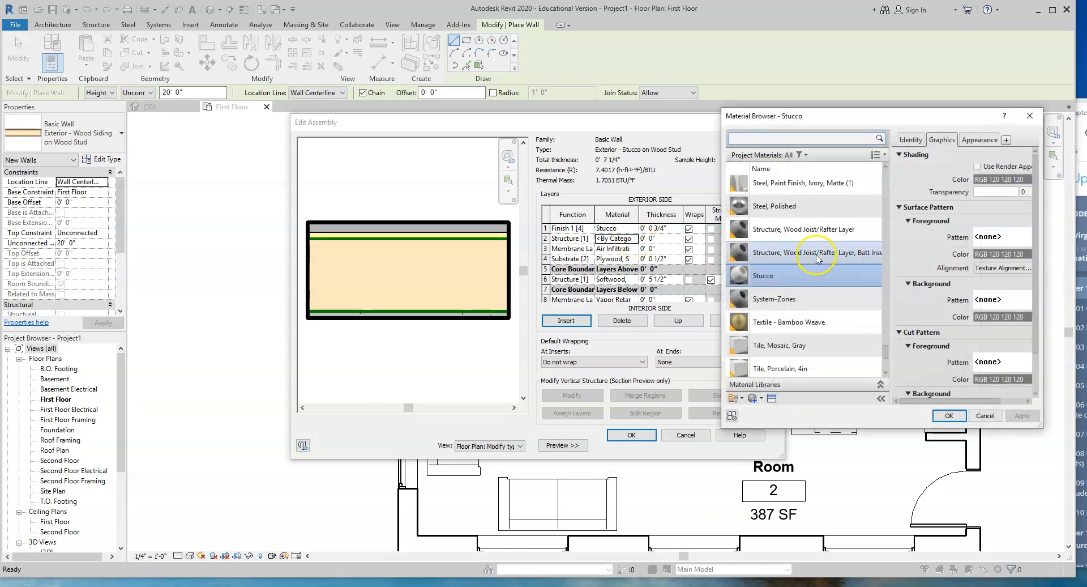
pyautogui.scroll(3, 817, 259)
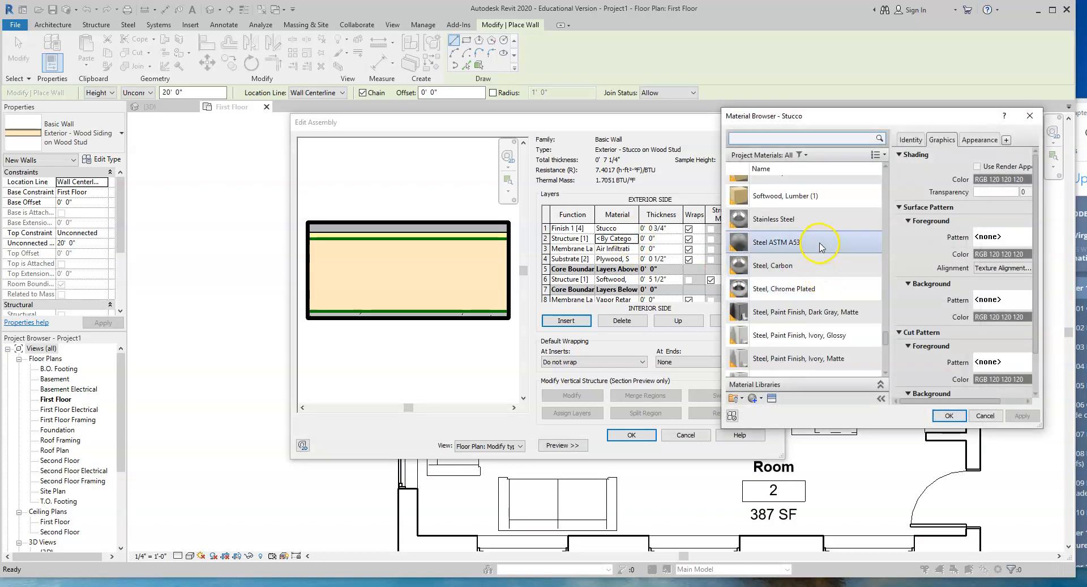
pyautogui.click(785, 244)
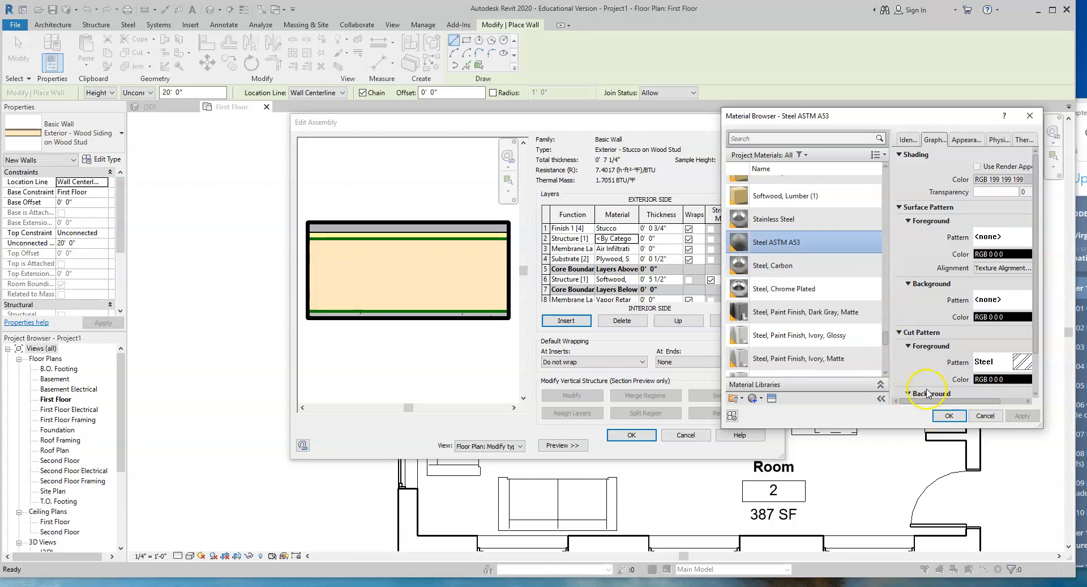
pyautogui.click(952, 416)
# Step: Set the Steel ASTM A53 layer's thickness to 1"
pyautogui.click(653, 238)
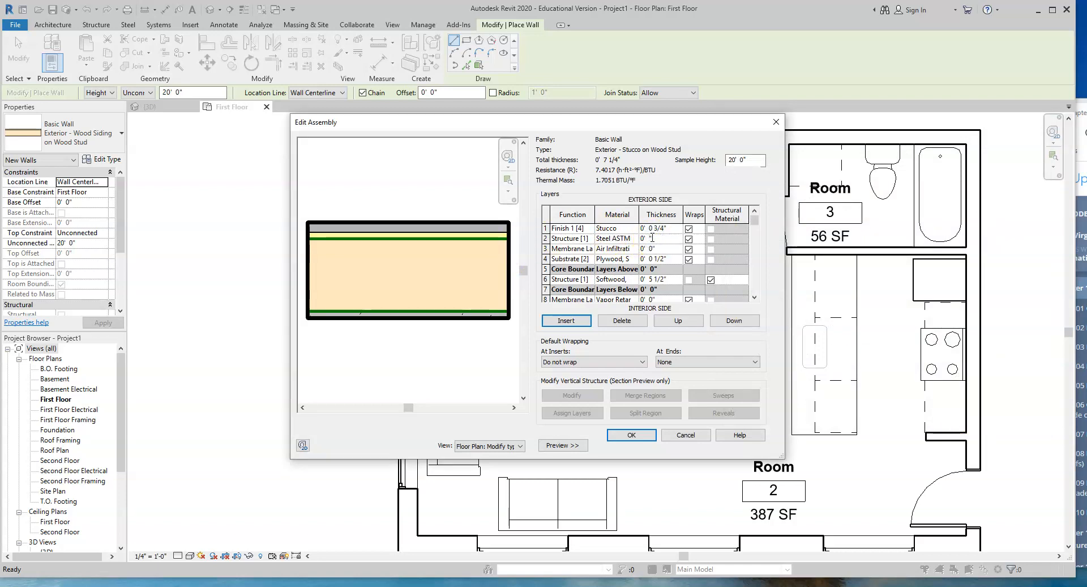
pyautogui.write('1')
pyautogui.click(667, 247)
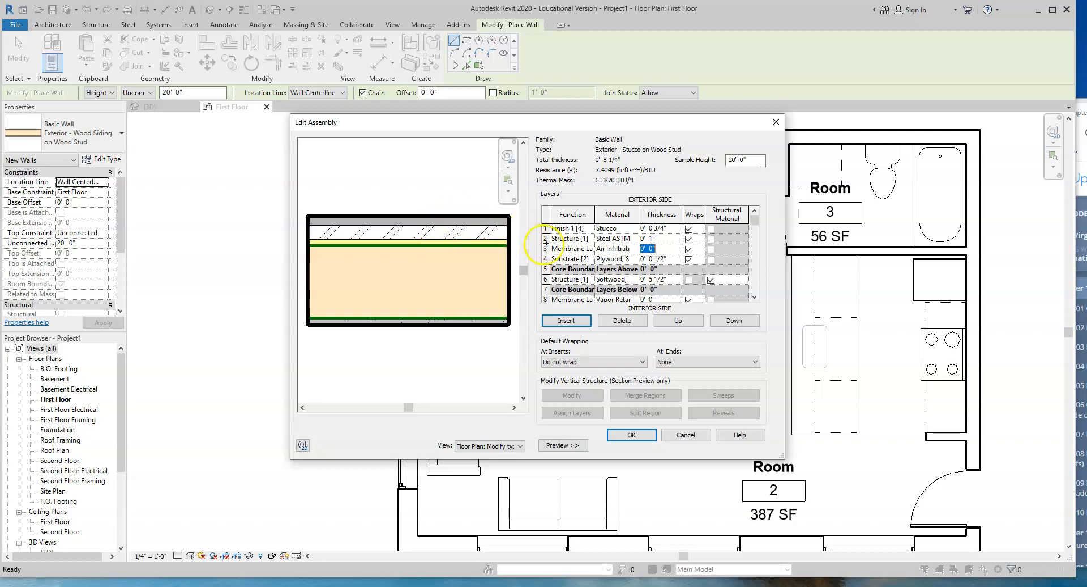
# Step: Change the material of the exterior membrane layer in row 3 to Vapor Retarder
pyautogui.click(634, 252)
pyautogui.click(634, 249)
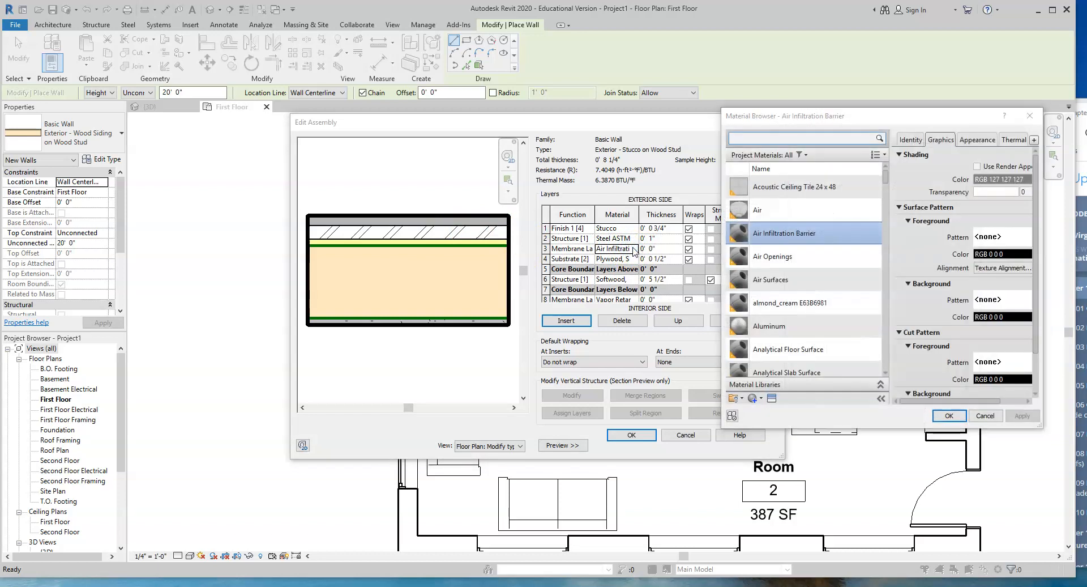
pyautogui.moveTo(886, 176); pyautogui.dragTo(879, 371)
pyautogui.click(838, 296)
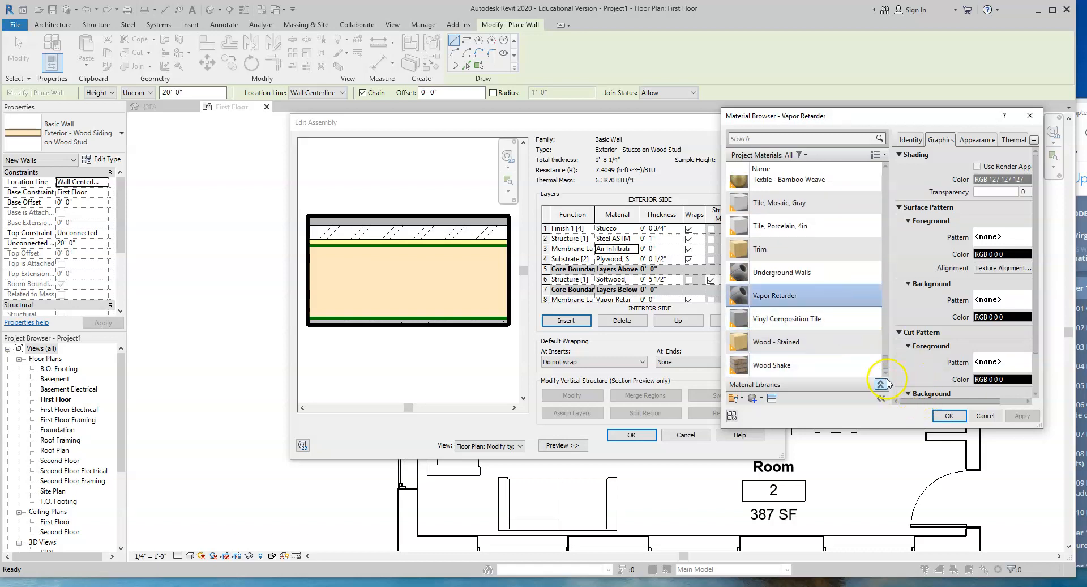
pyautogui.click(950, 416)
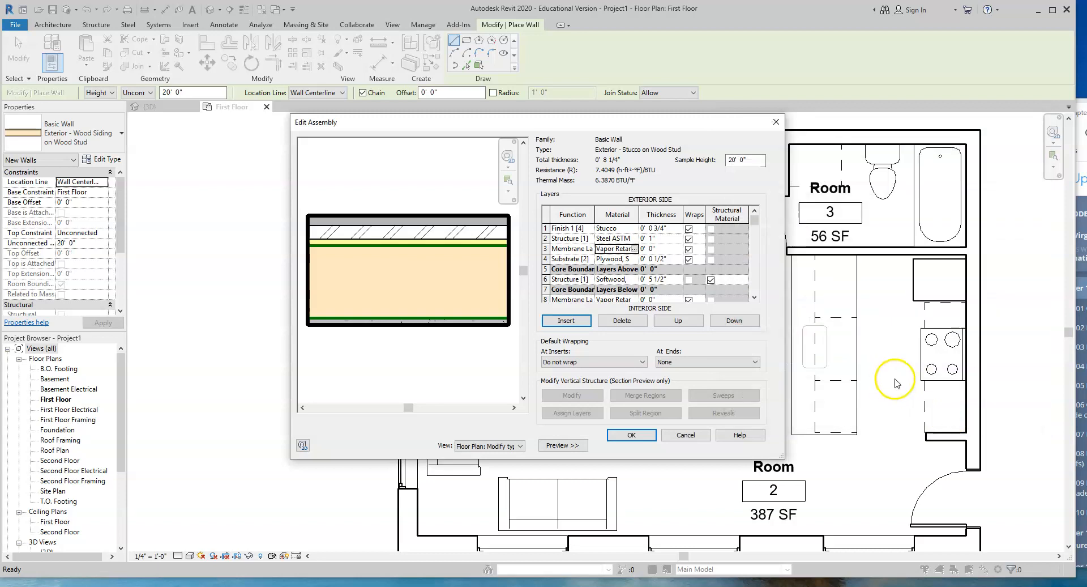
# Step: Try to give the exterior Vapor Retarder membrane layer a thickness of 1/32" and accept the assembly
pyautogui.click(650, 249)
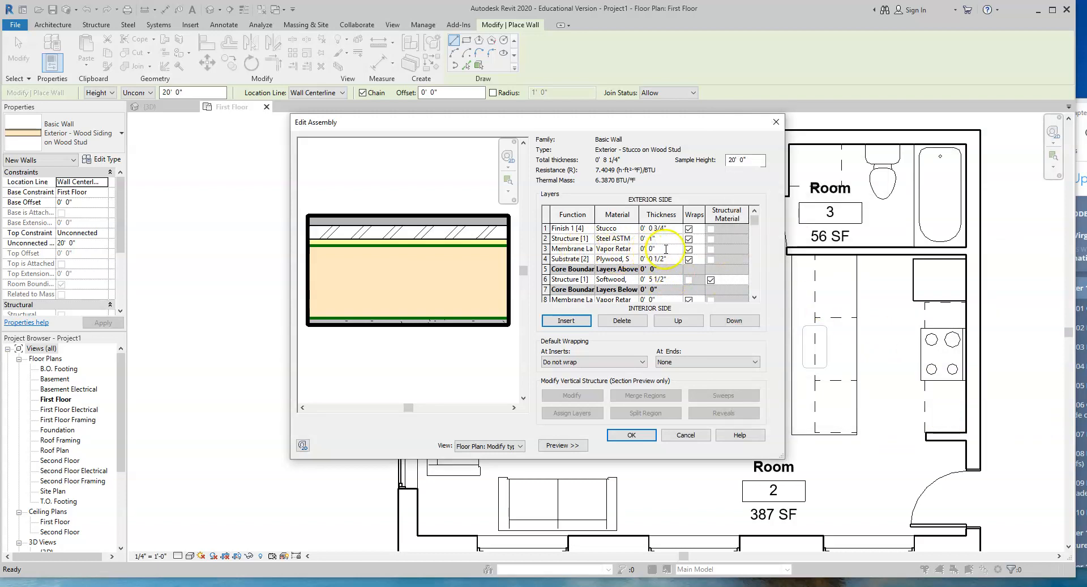
pyautogui.click(650, 249)
pyautogui.click(662, 258)
pyautogui.click(609, 258)
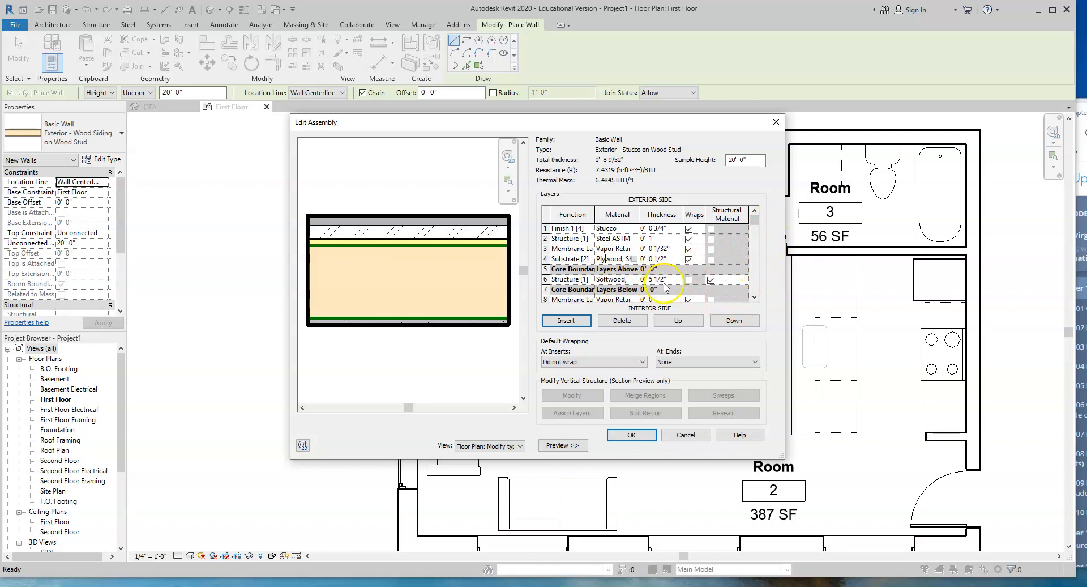
pyautogui.click(755, 299)
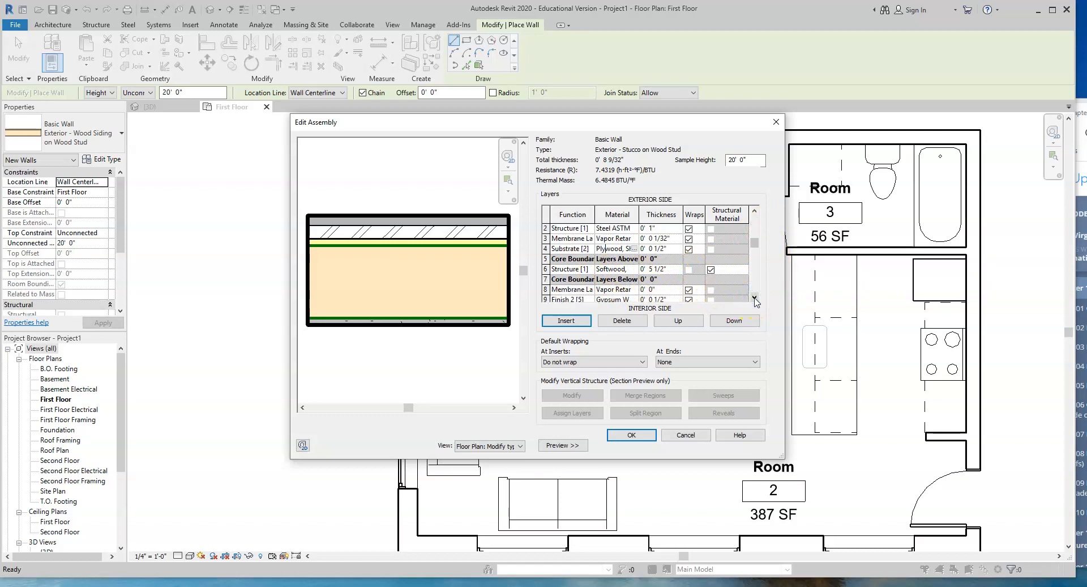
pyautogui.click(754, 299)
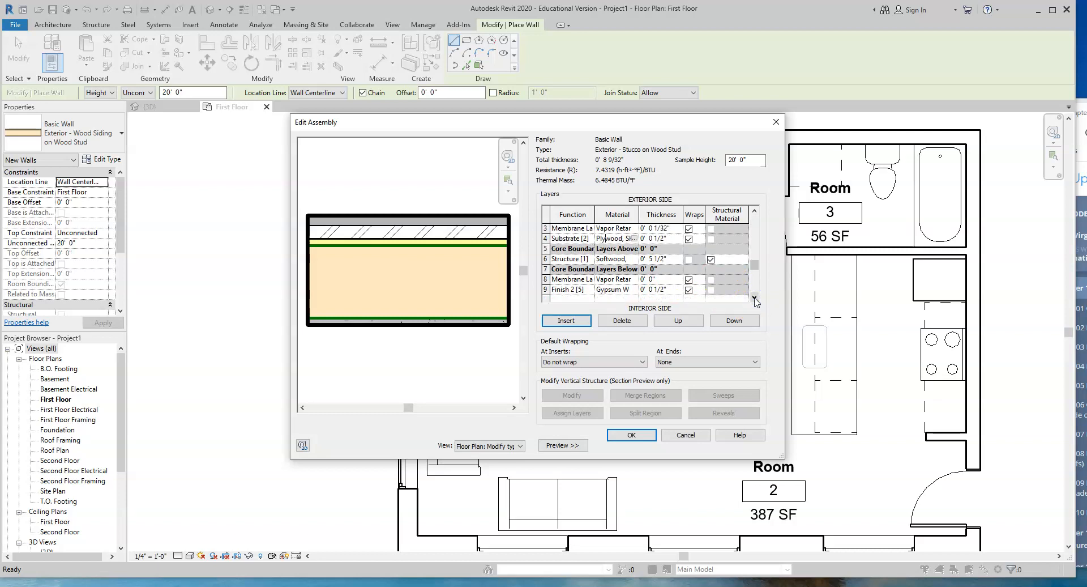
pyautogui.click(632, 435)
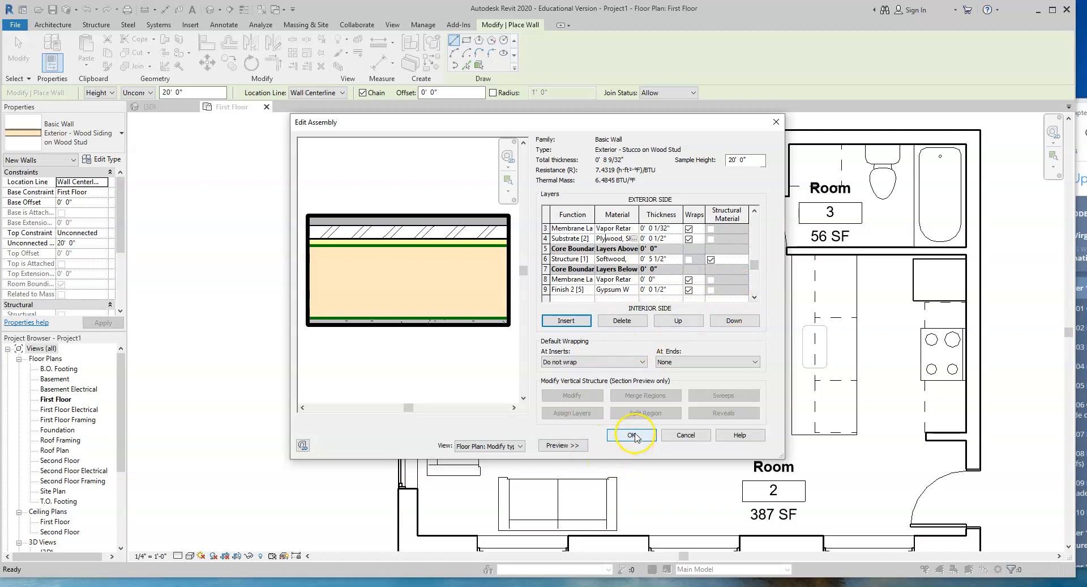
pyautogui.click(634, 435)
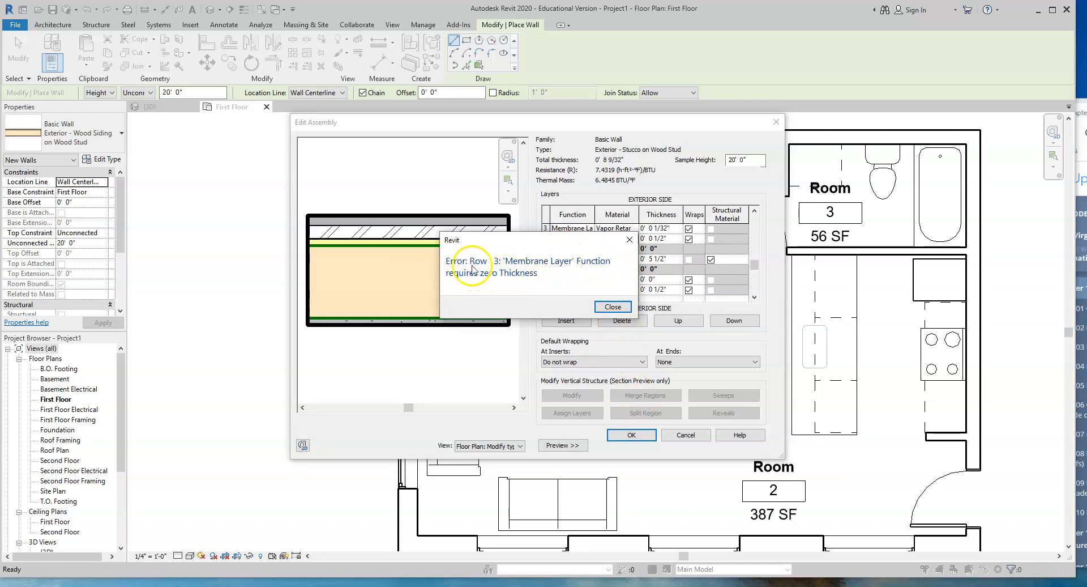
# Step: Reset the exterior membrane layer's thickness to 0" and try to accept the assembly again
pyautogui.click(611, 307)
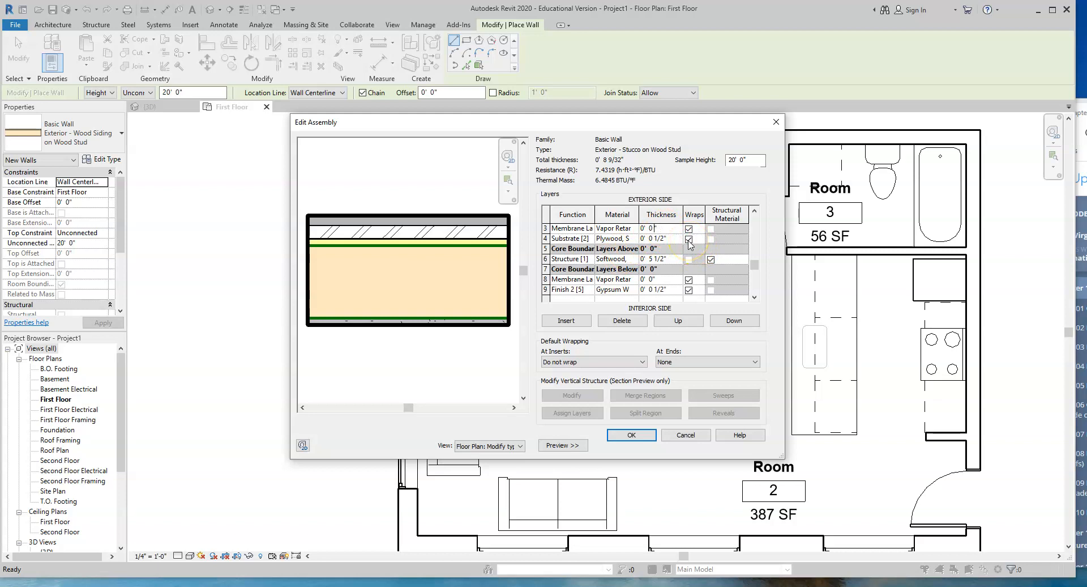
pyautogui.click(632, 435)
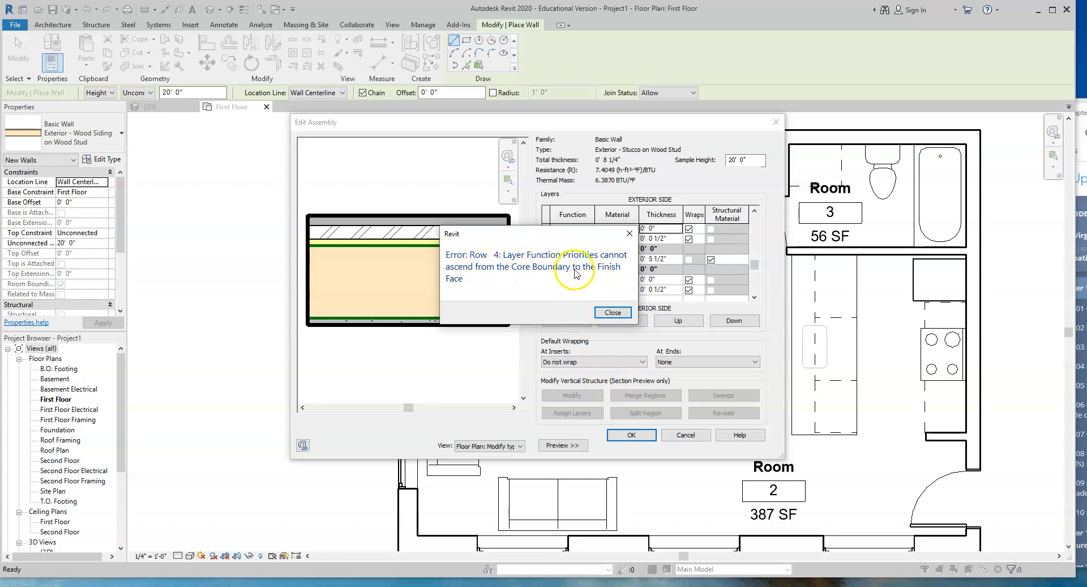
pyautogui.click(613, 313)
# Step: Change the Plywood layer's function to Structure [1] and accept the assembly
pyautogui.click(569, 239)
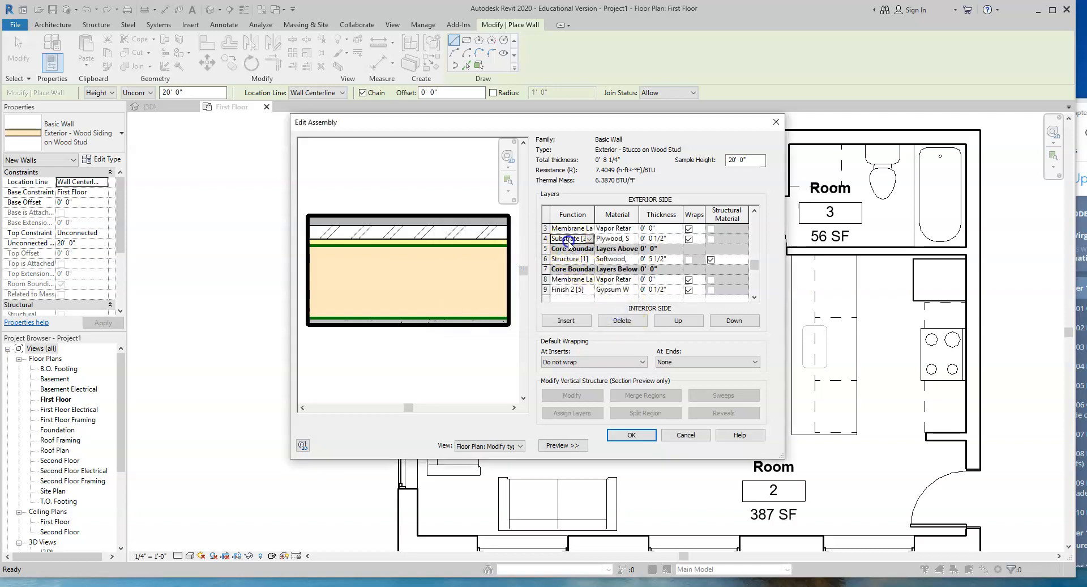
pyautogui.click(589, 239)
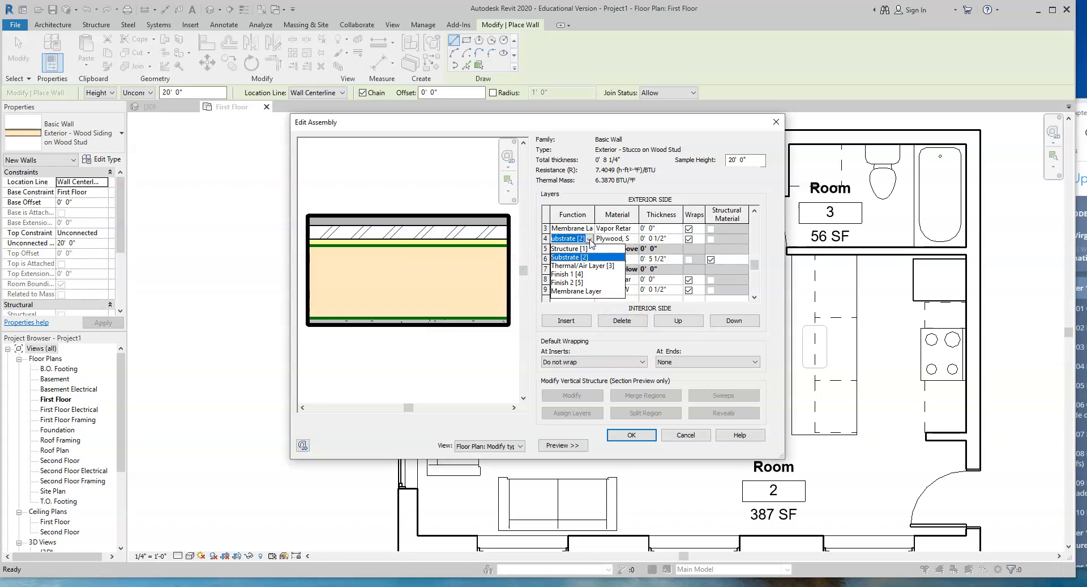
pyautogui.click(566, 249)
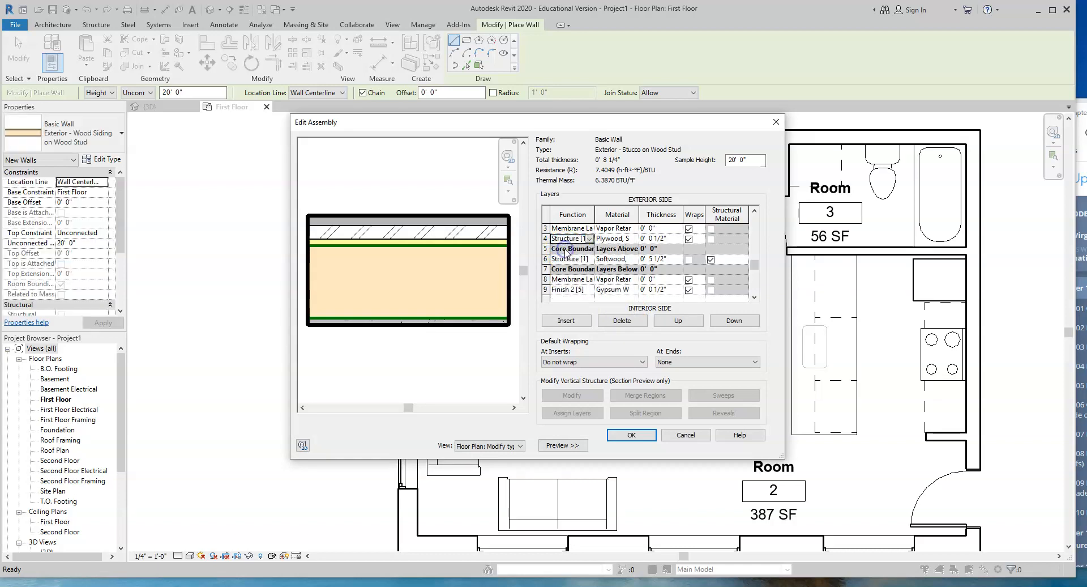
pyautogui.click(629, 433)
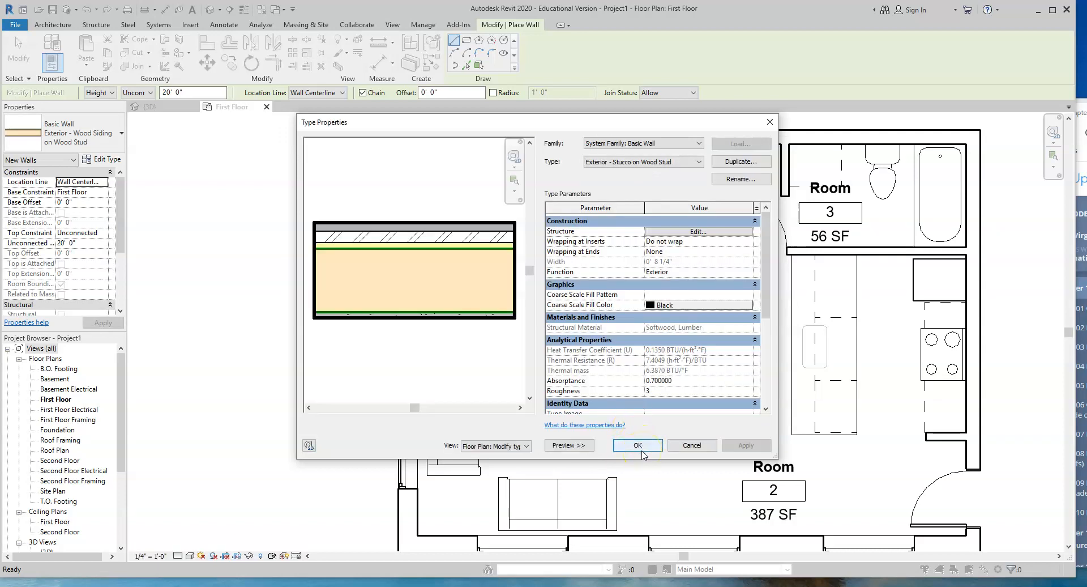
# Step: Reopen the wall's layer structure and check the available function options for the Plywood and Steel ASTM A53 layers
pyautogui.click(695, 231)
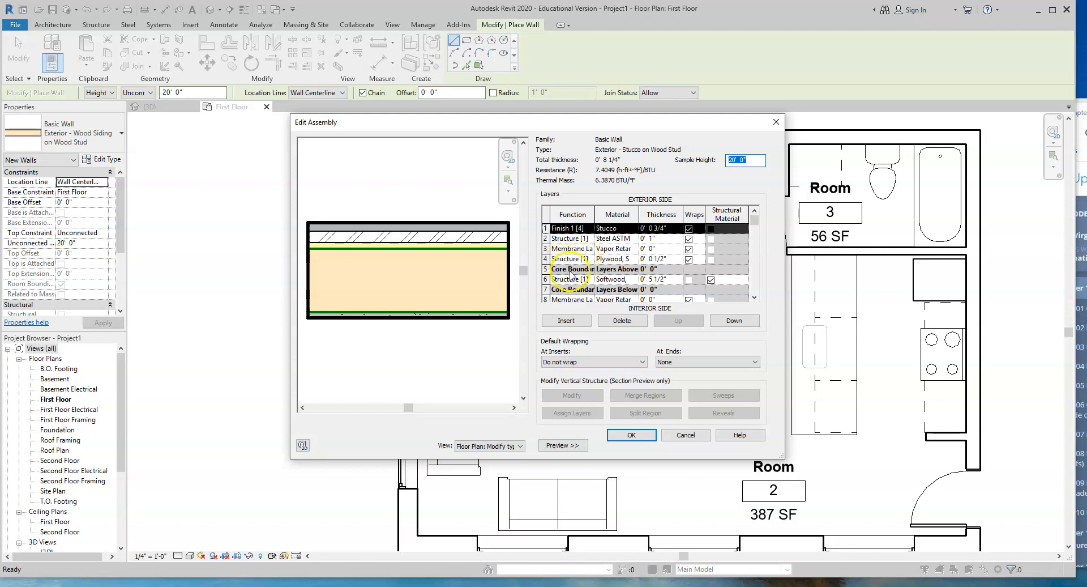
pyautogui.click(585, 259)
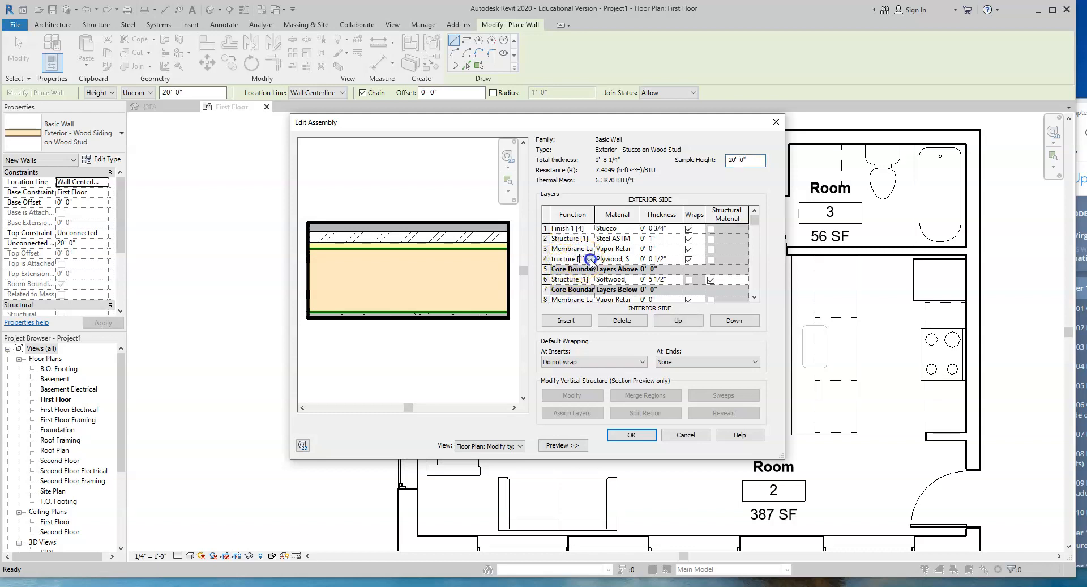
pyautogui.click(590, 258)
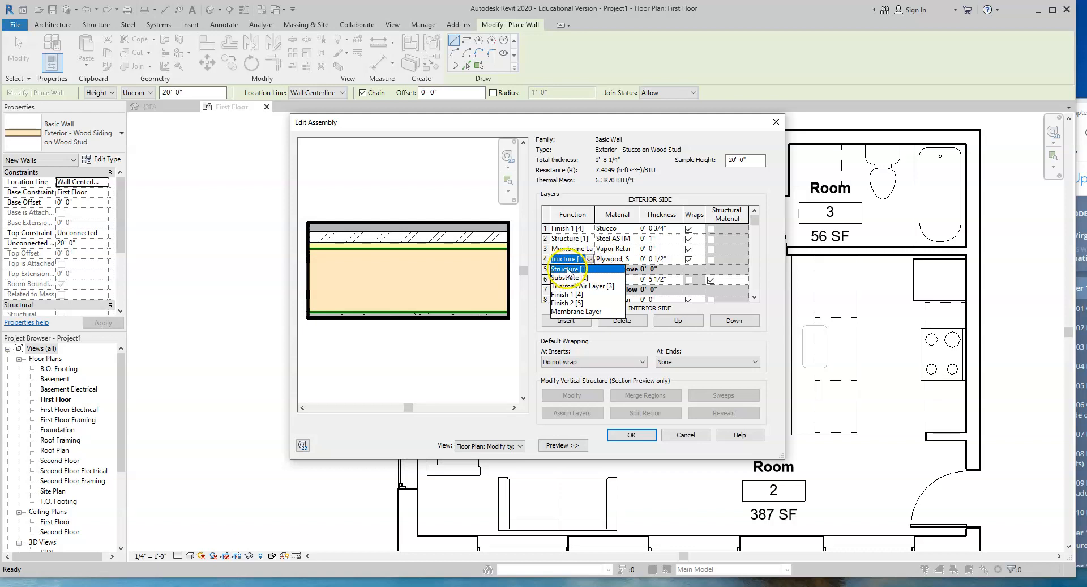
pyautogui.click(633, 435)
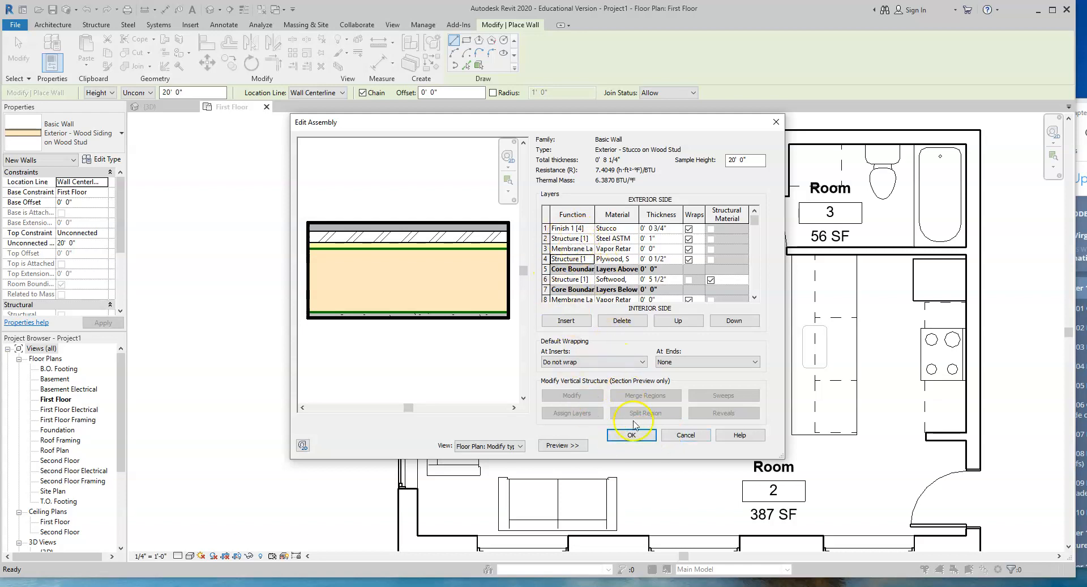
pyautogui.click(572, 238)
pyautogui.click(590, 239)
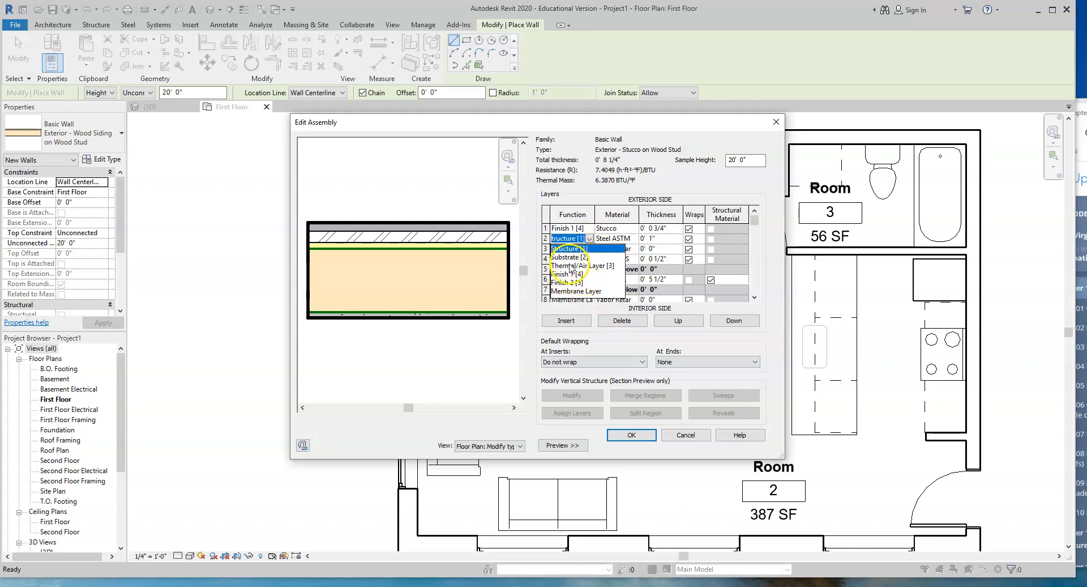
pyautogui.click(634, 437)
pyautogui.click(635, 441)
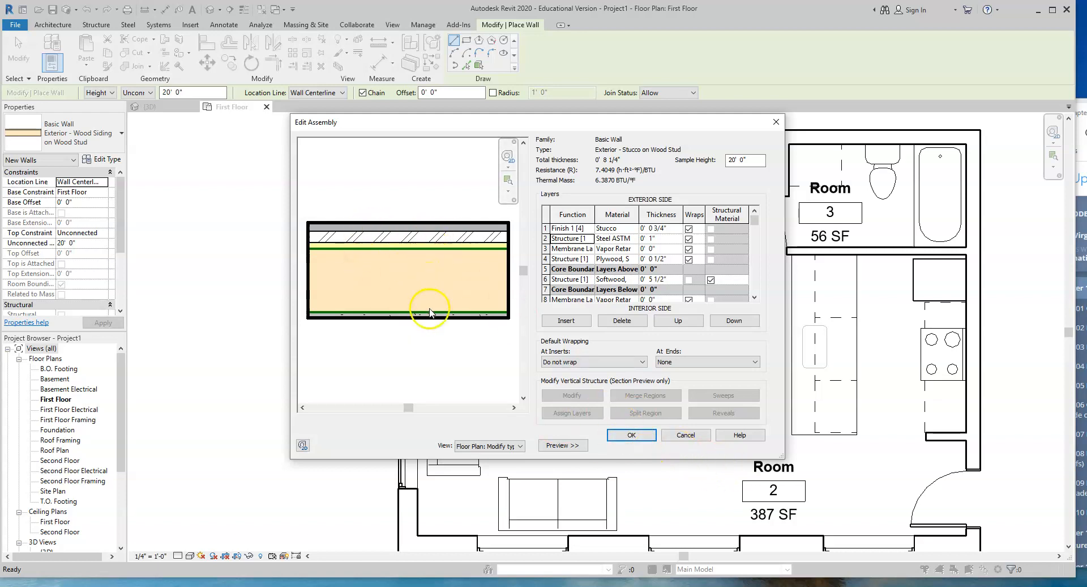
# Step: Accept the wall type's structure and properties with the preview hidden, and save the project
pyautogui.click(556, 445)
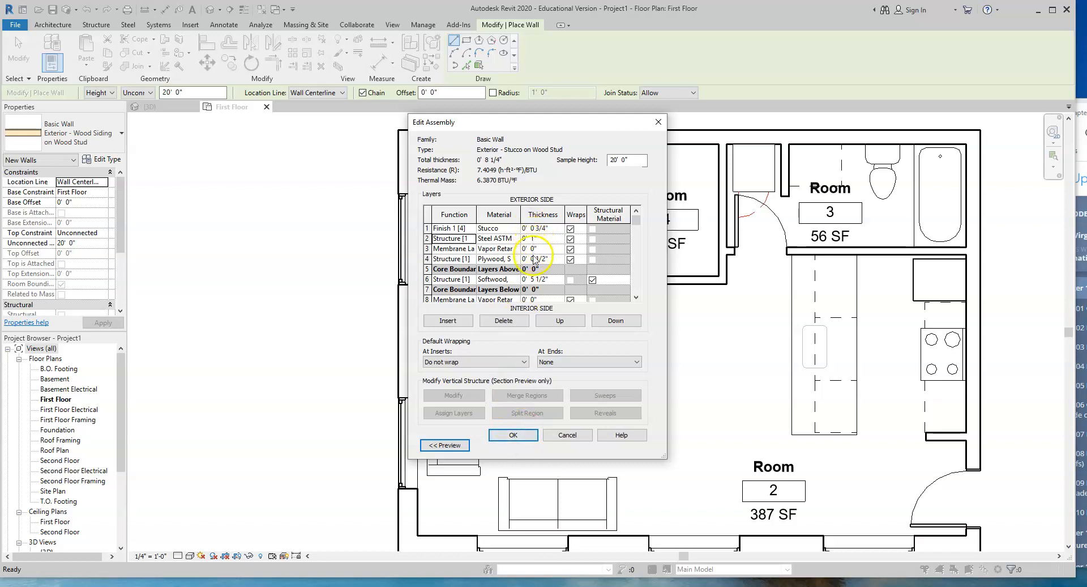
pyautogui.click(511, 434)
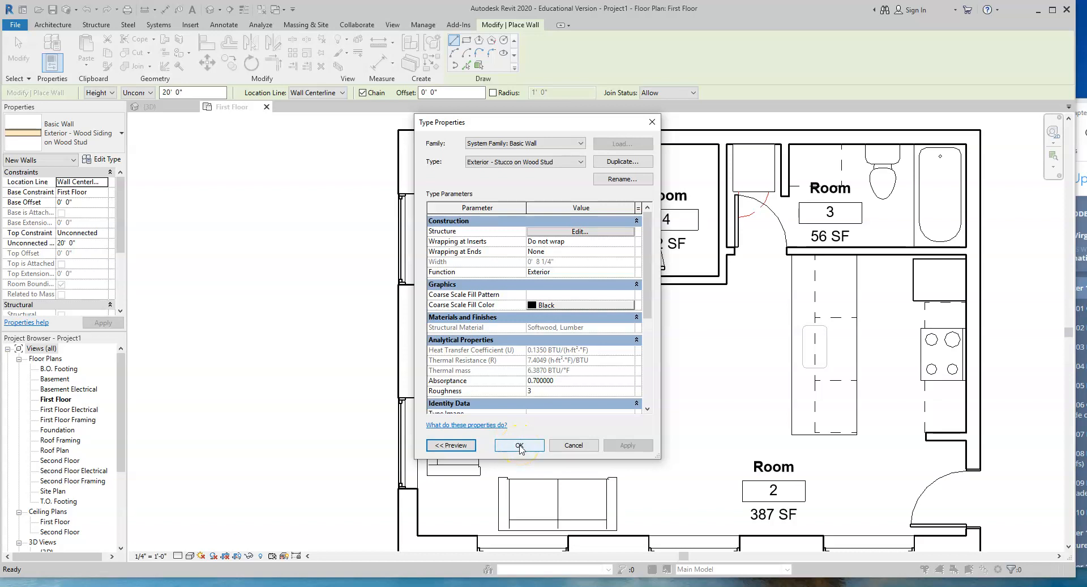
pyautogui.click(520, 445)
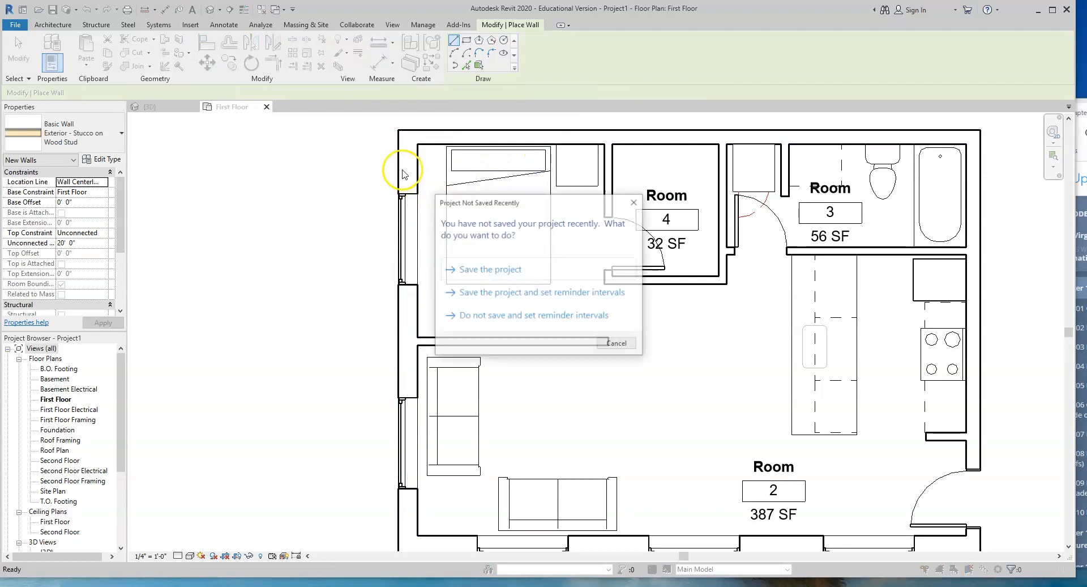
pyautogui.click(490, 269)
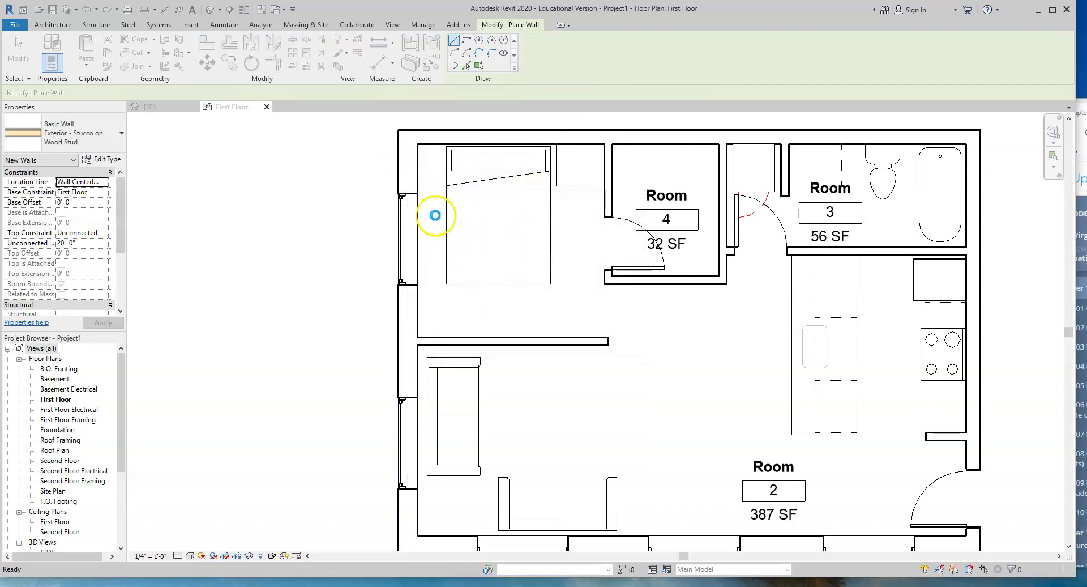
# Step: Leave wall placement and change the west exterior wall of the First Floor plan to the Exterior - Stucco on Wood Stud type
pyautogui.press('Escape')
pyautogui.press('Escape')
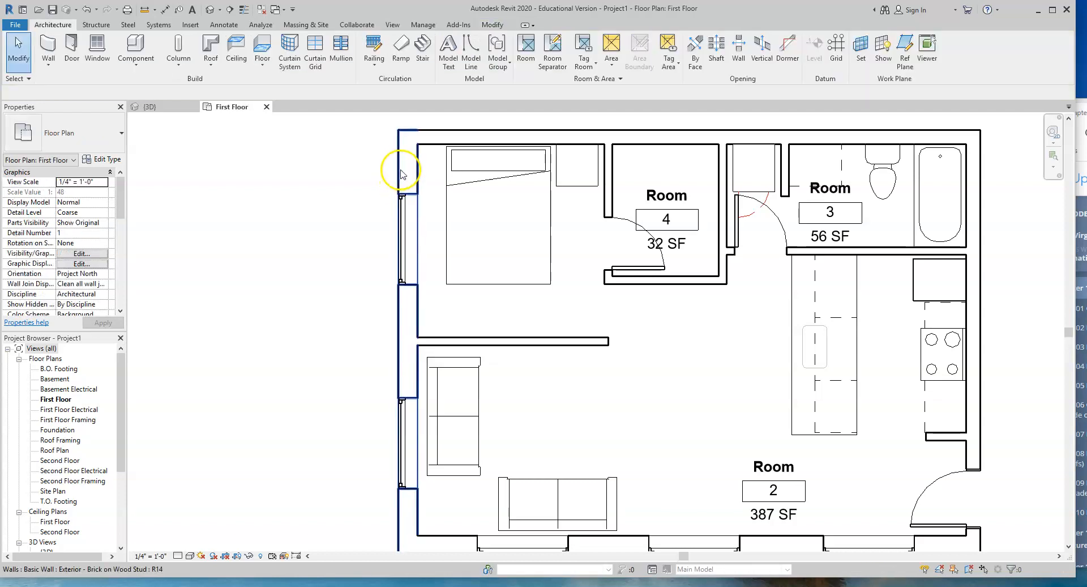
pyautogui.click(401, 172)
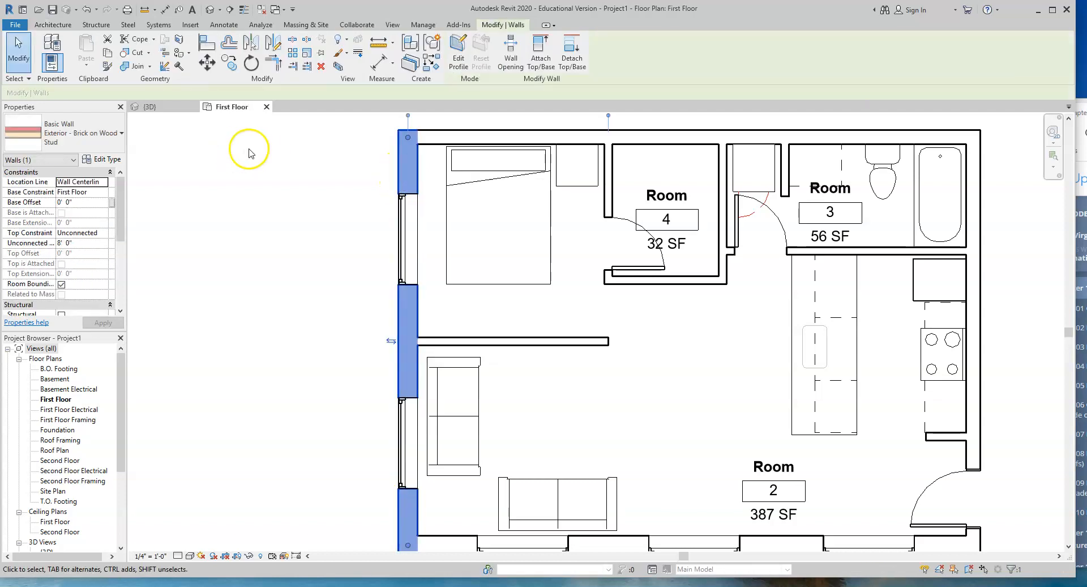
pyautogui.click(120, 136)
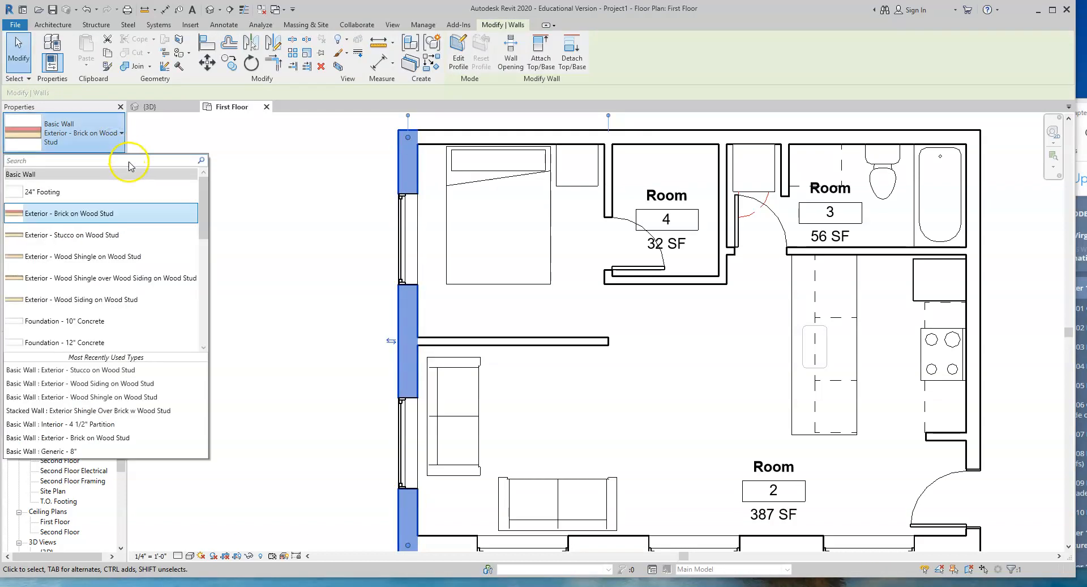
pyautogui.click(125, 236)
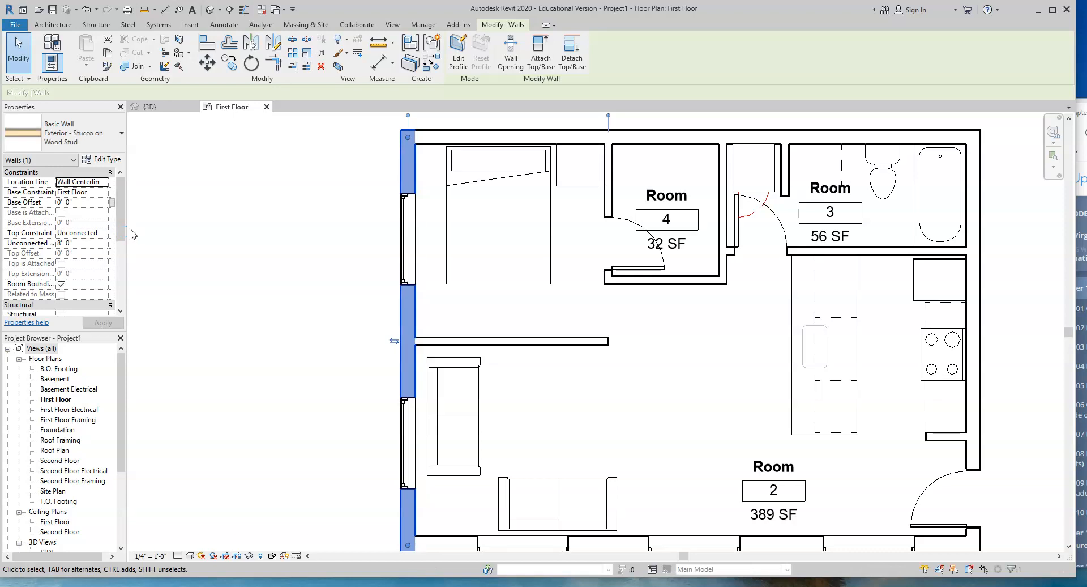
# Step: Change the south exterior wall with the three windows to Exterior - Stucco on Wood Stud and clear the selection
pyautogui.scroll(-1, 355, 249)
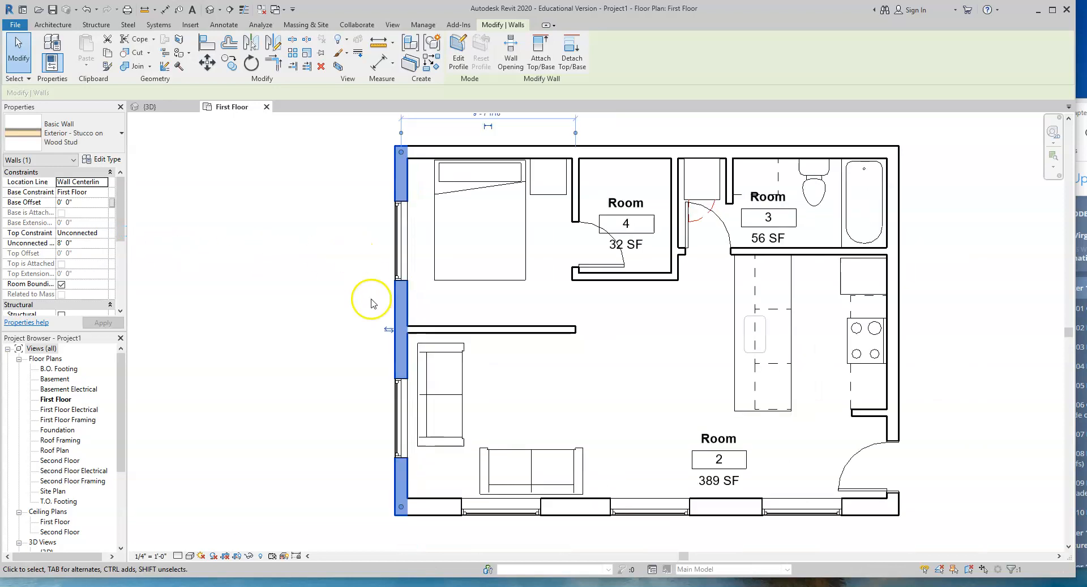
pyautogui.click(436, 503)
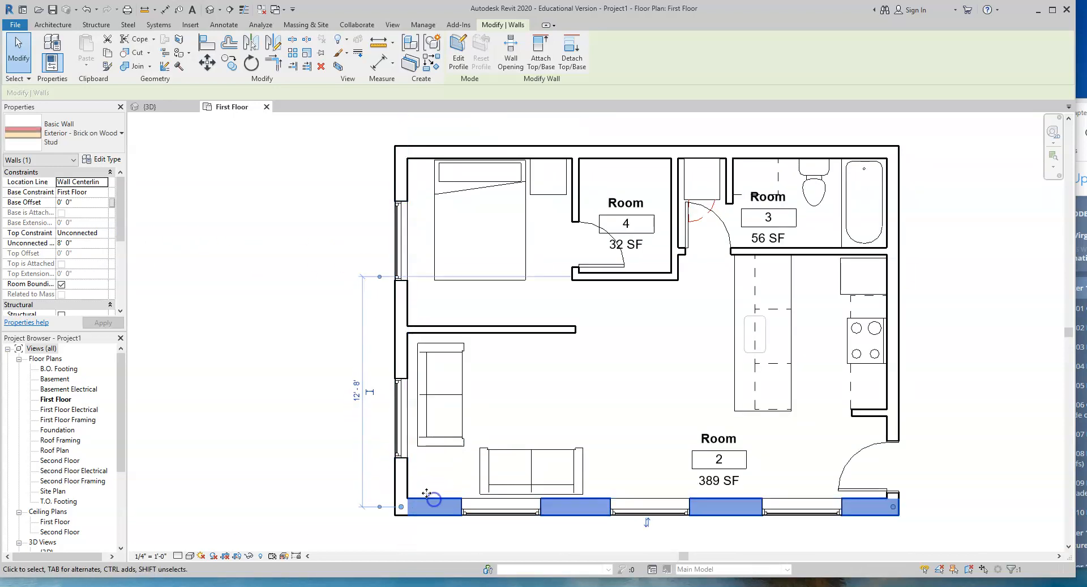
pyautogui.click(114, 135)
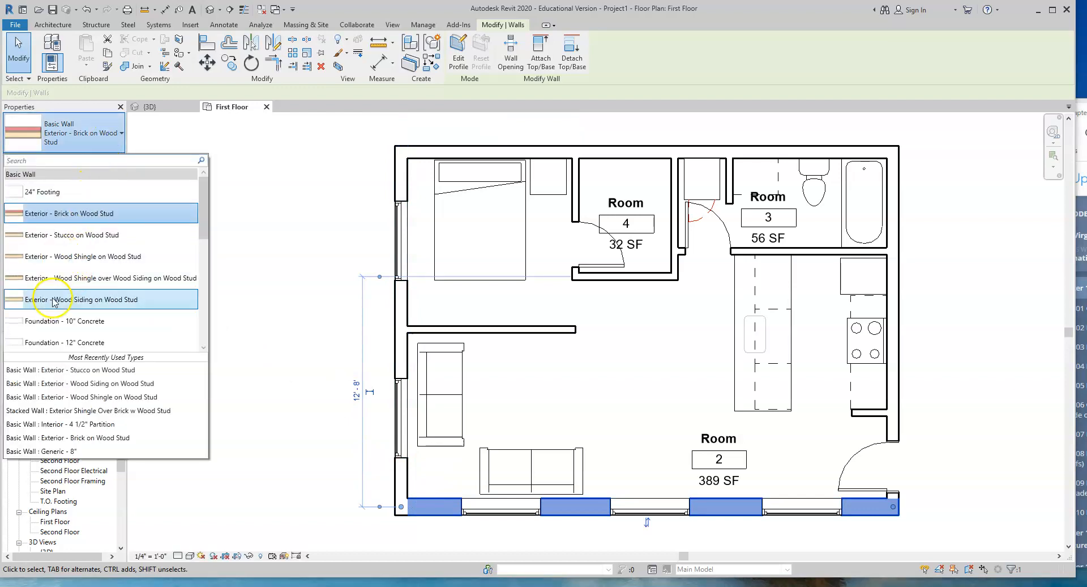
pyautogui.click(74, 235)
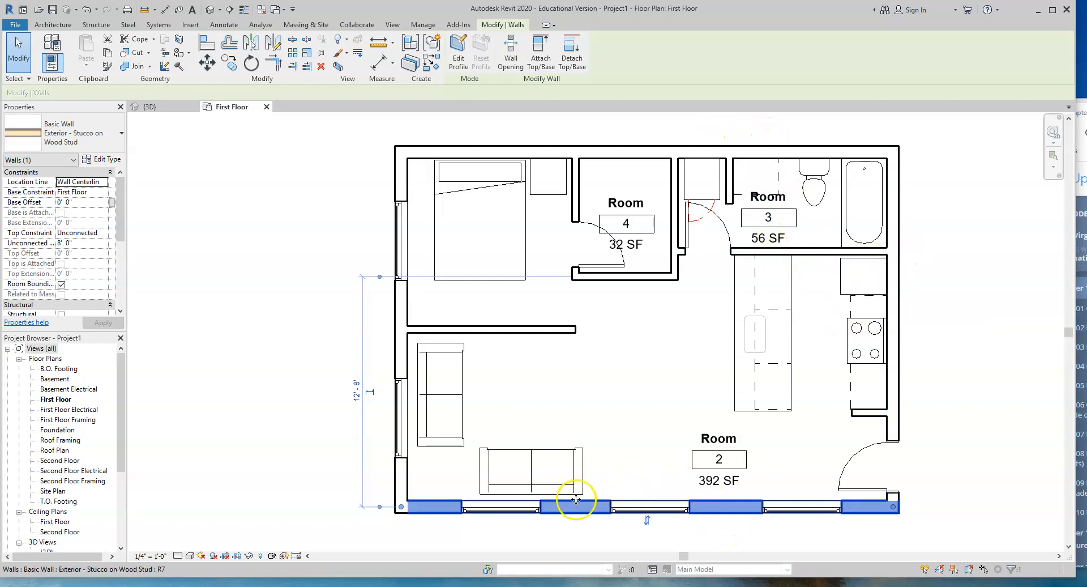
pyautogui.click(591, 424)
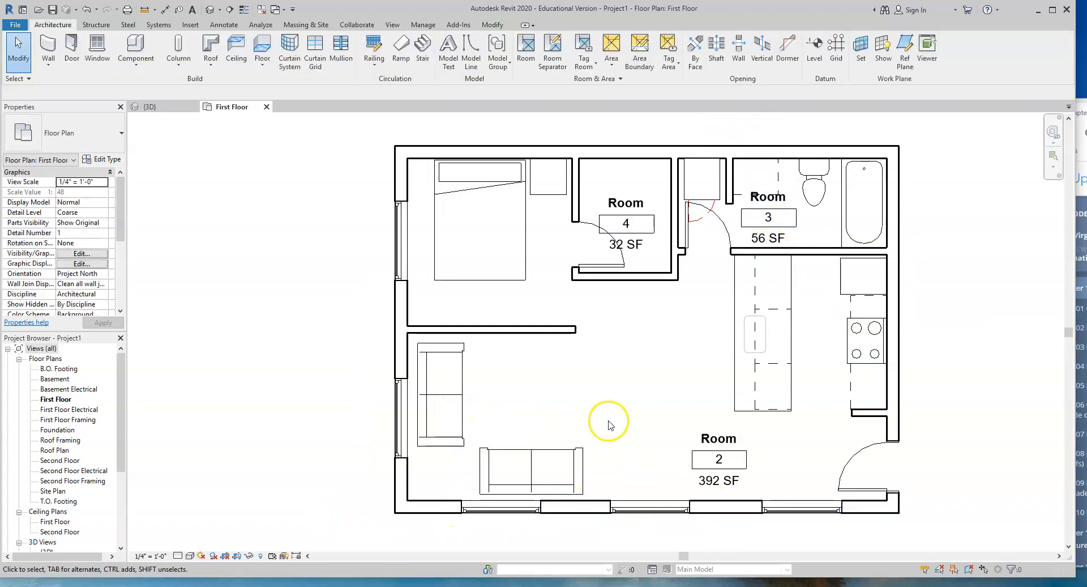